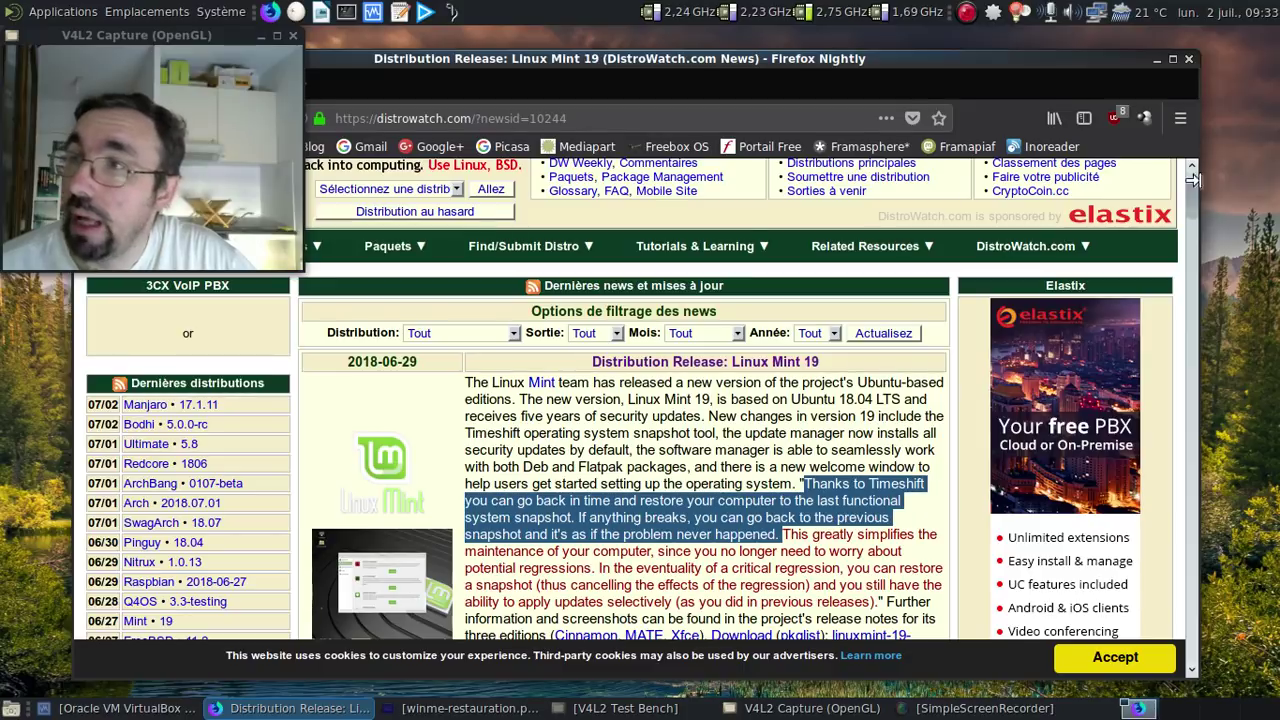
# Step: Close the browser window, then view the winme-restauration.png screenshot and close it
pyautogui.click(1189, 62)
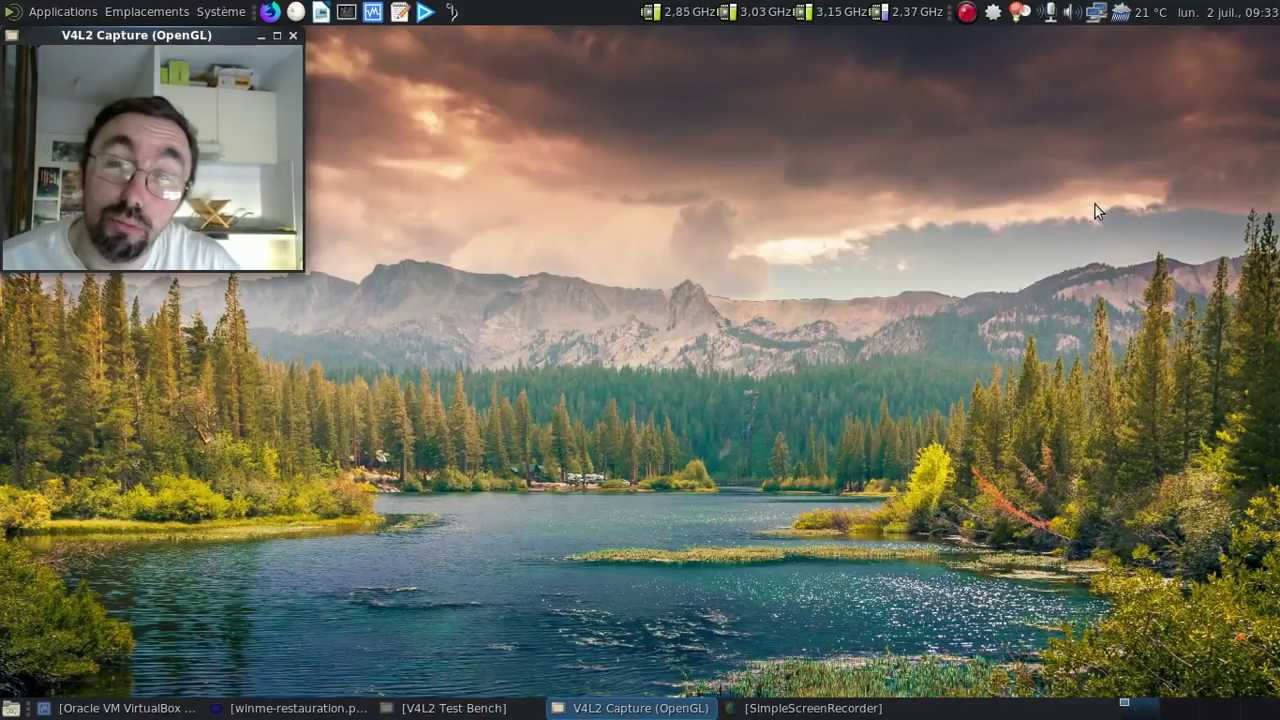
pyautogui.click(323, 710)
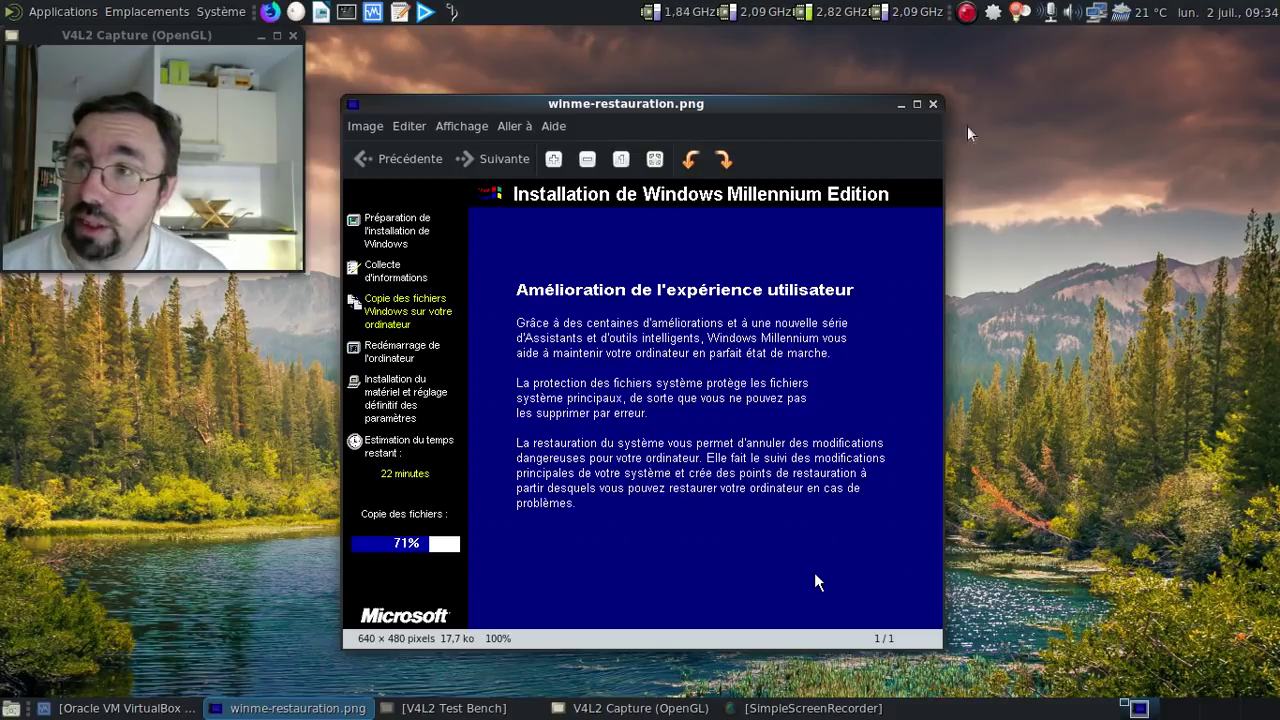
pyautogui.click(933, 103)
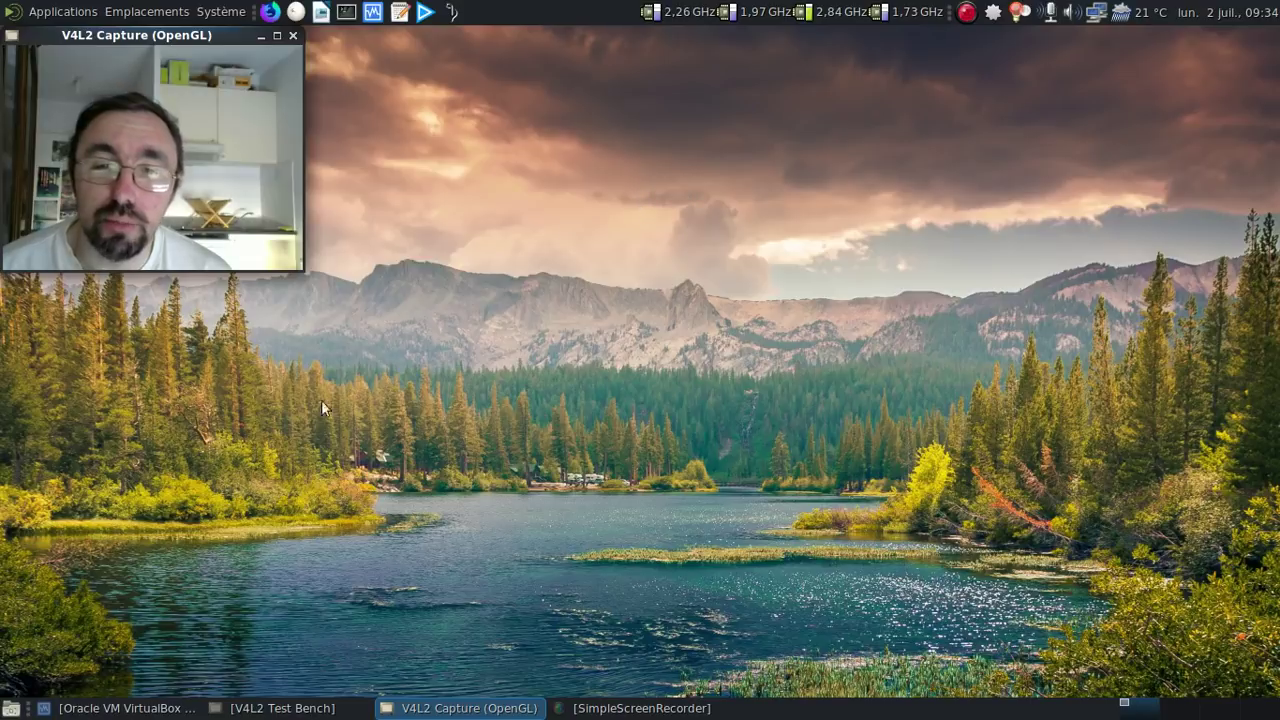
# Step: Switch to the VirtualBox manager, start the Win ME virtual machine, and minimize the manager window
pyautogui.click(168, 711)
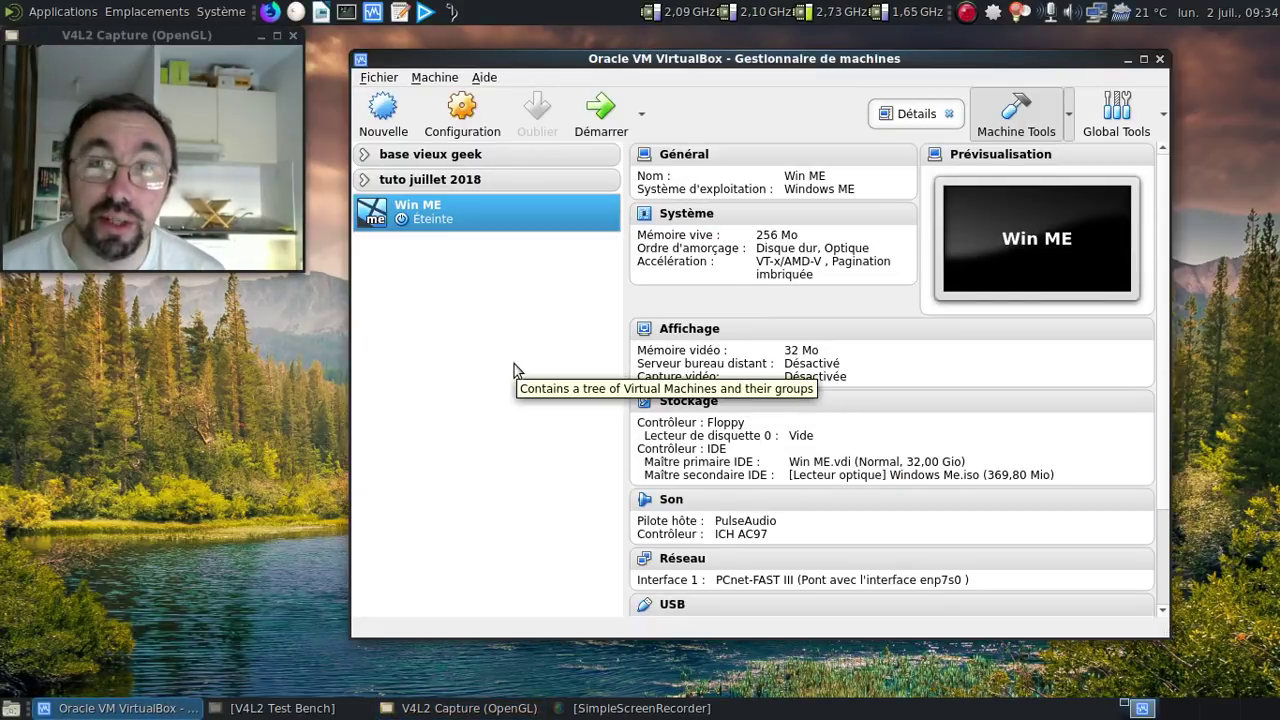
pyautogui.click(599, 110)
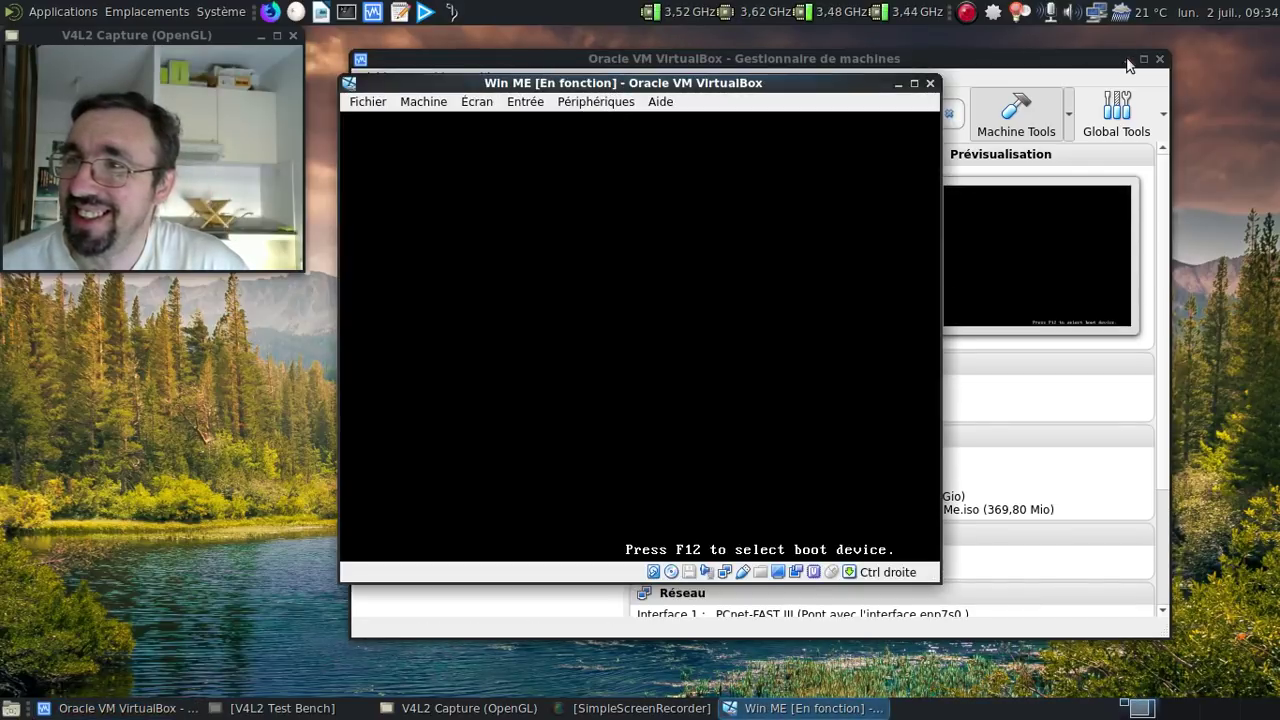
pyautogui.click(1127, 59)
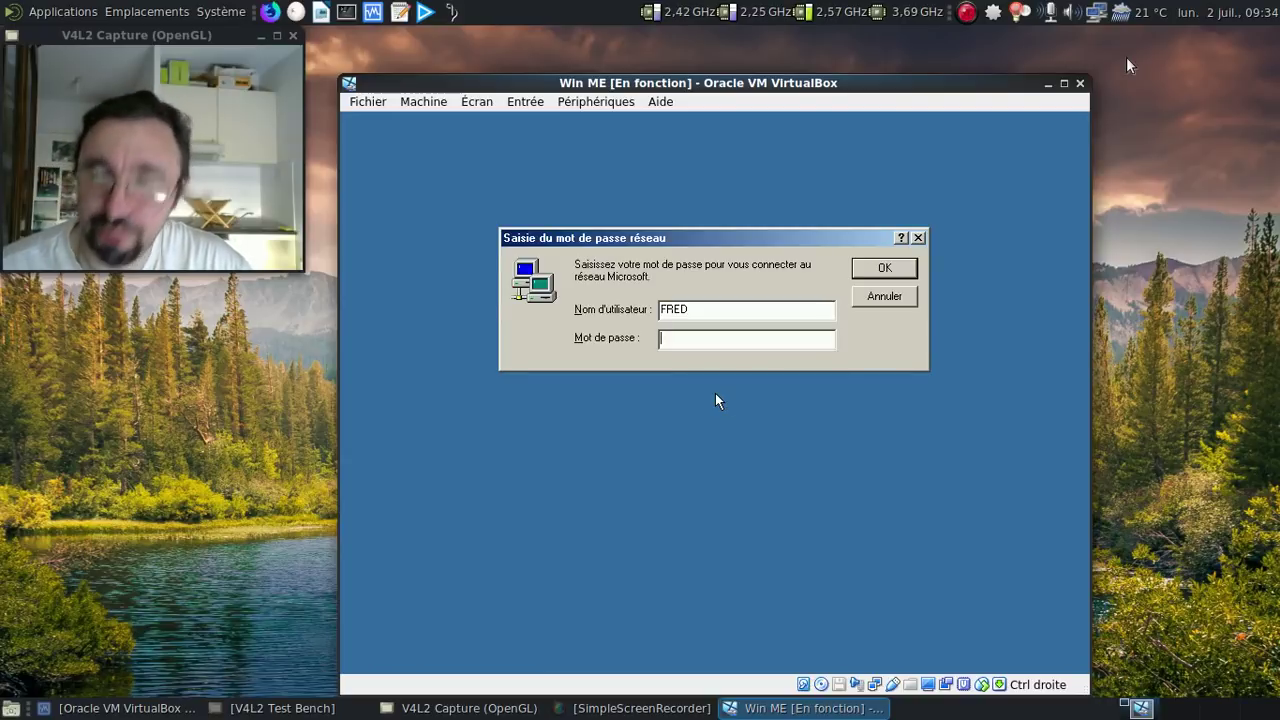
# Step: Log on to Windows Me with the password left blank and dismiss the new-devices notification, moving the virtual machine window up slightly
pyautogui.press('Return')
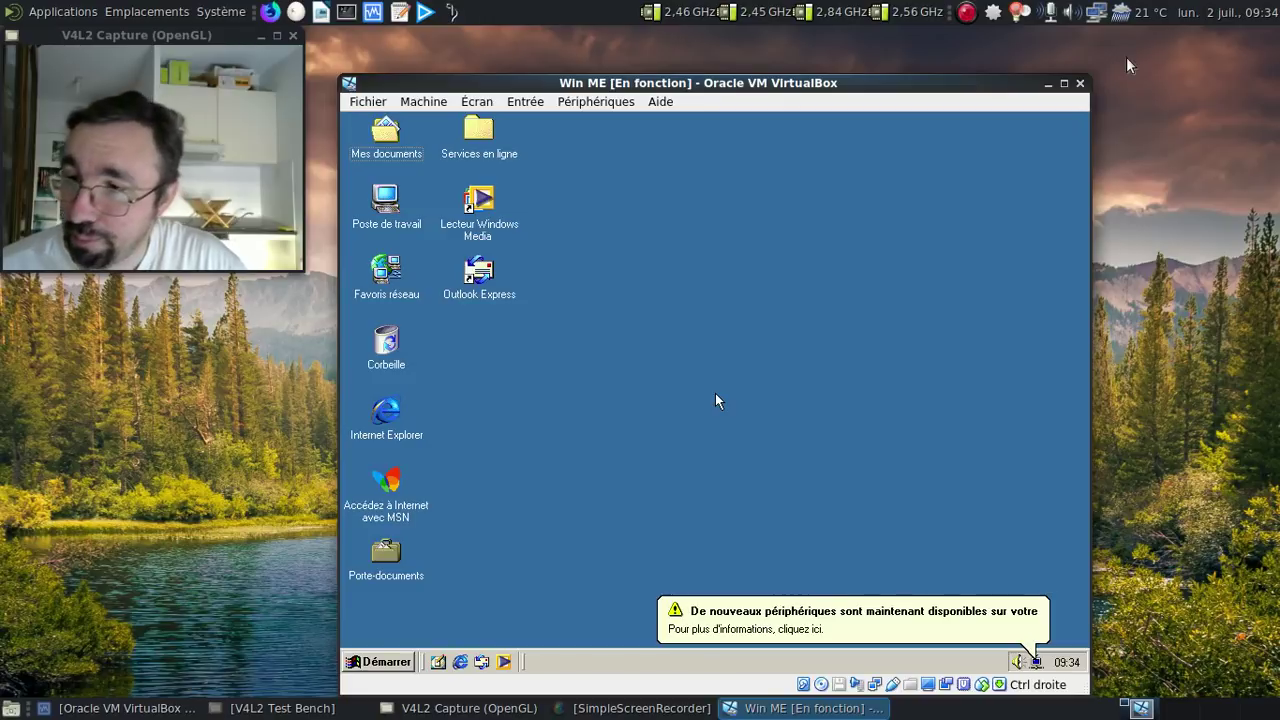
pyautogui.click(1045, 610)
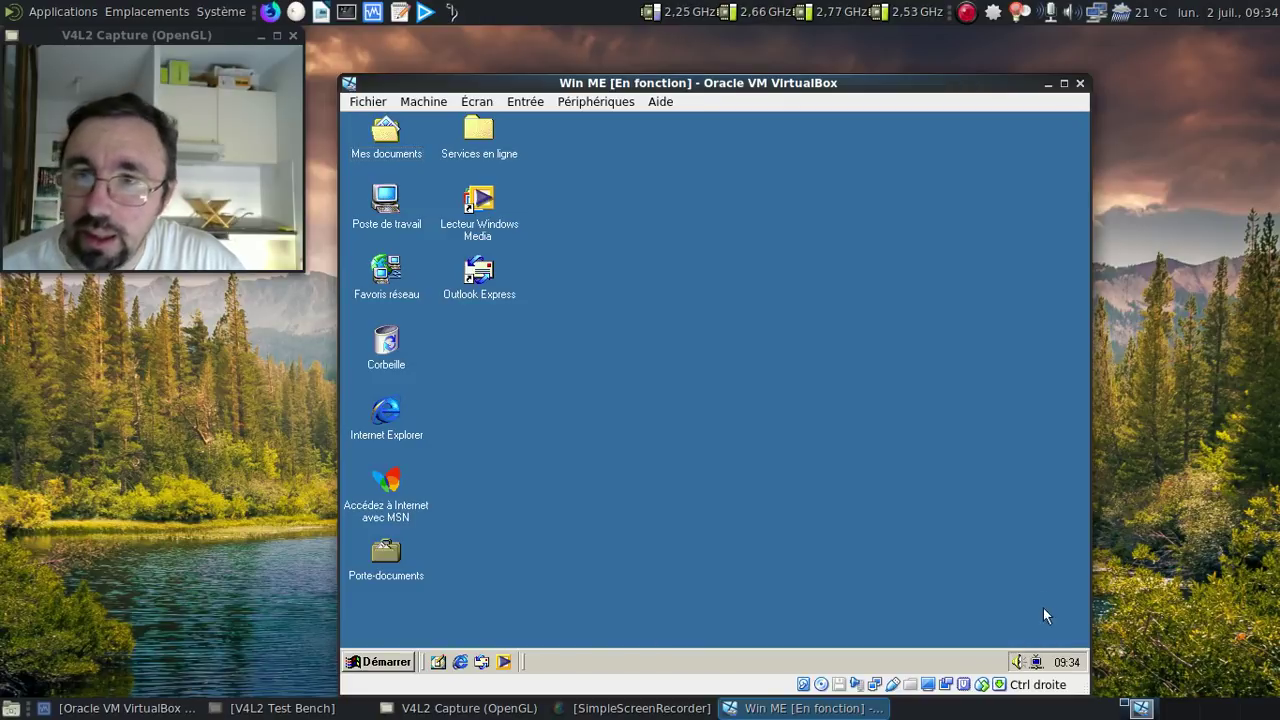
pyautogui.moveTo(759, 122); pyautogui.dragTo(753, 86)
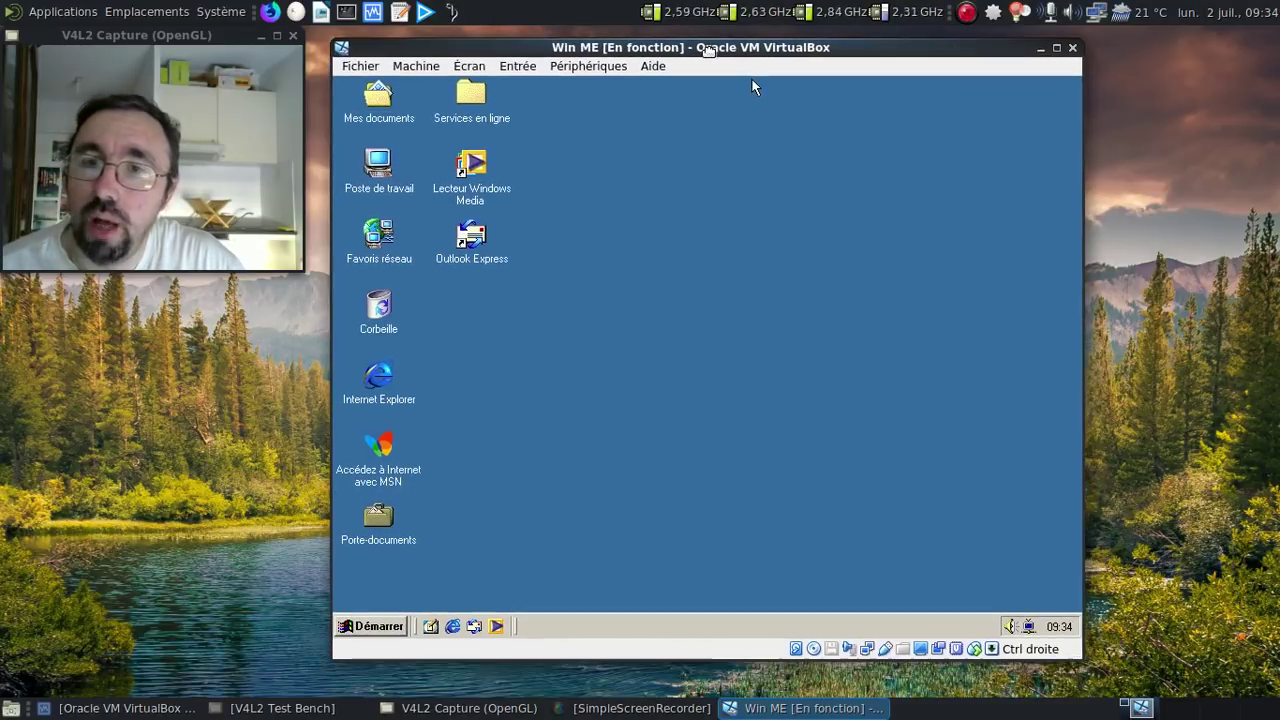
# Step: Open the Windows Me (D:) disc from Poste de travail and browse the CD's contents
pyautogui.click(379, 626)
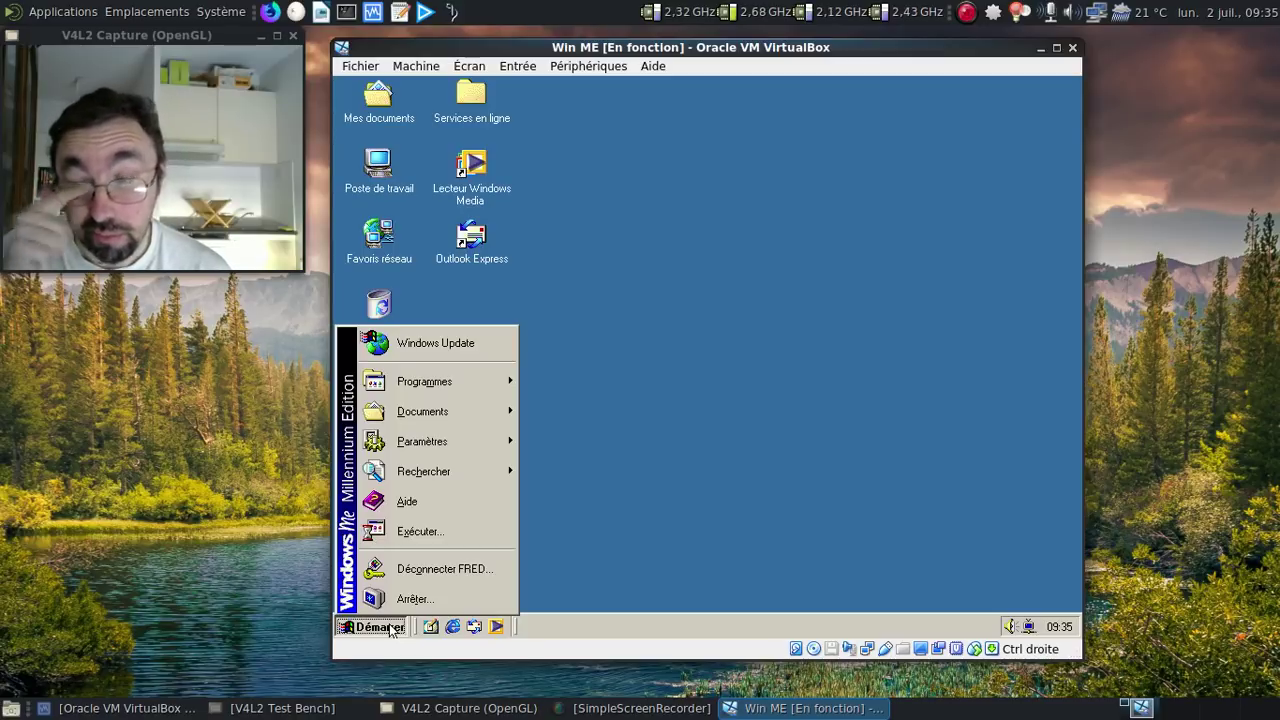
pyautogui.click(771, 274)
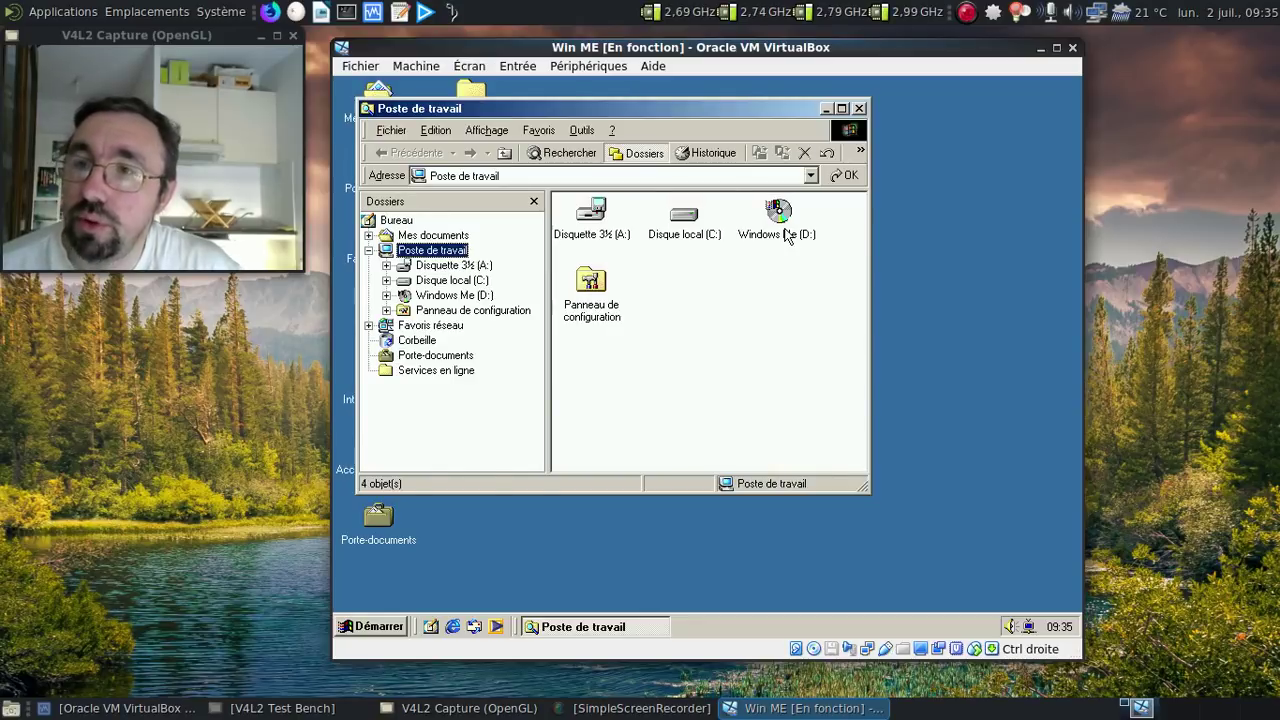
pyautogui.doubleClick(780, 222)
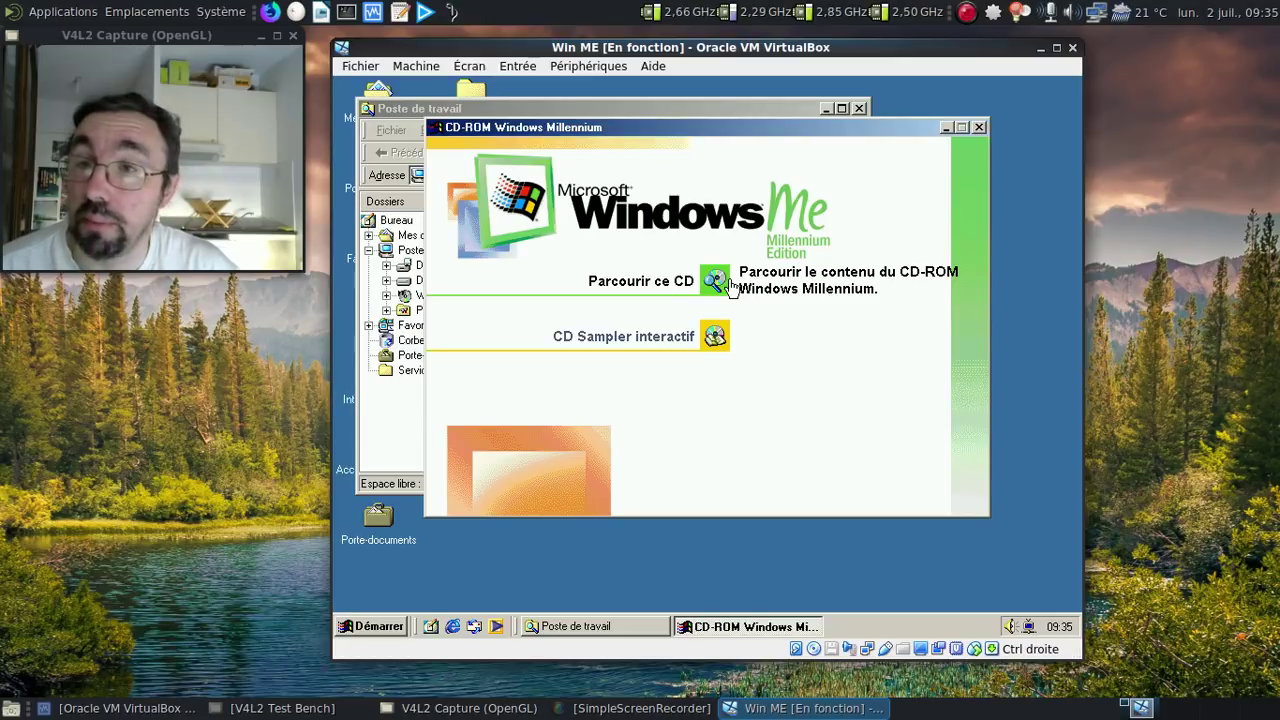
pyautogui.click(730, 283)
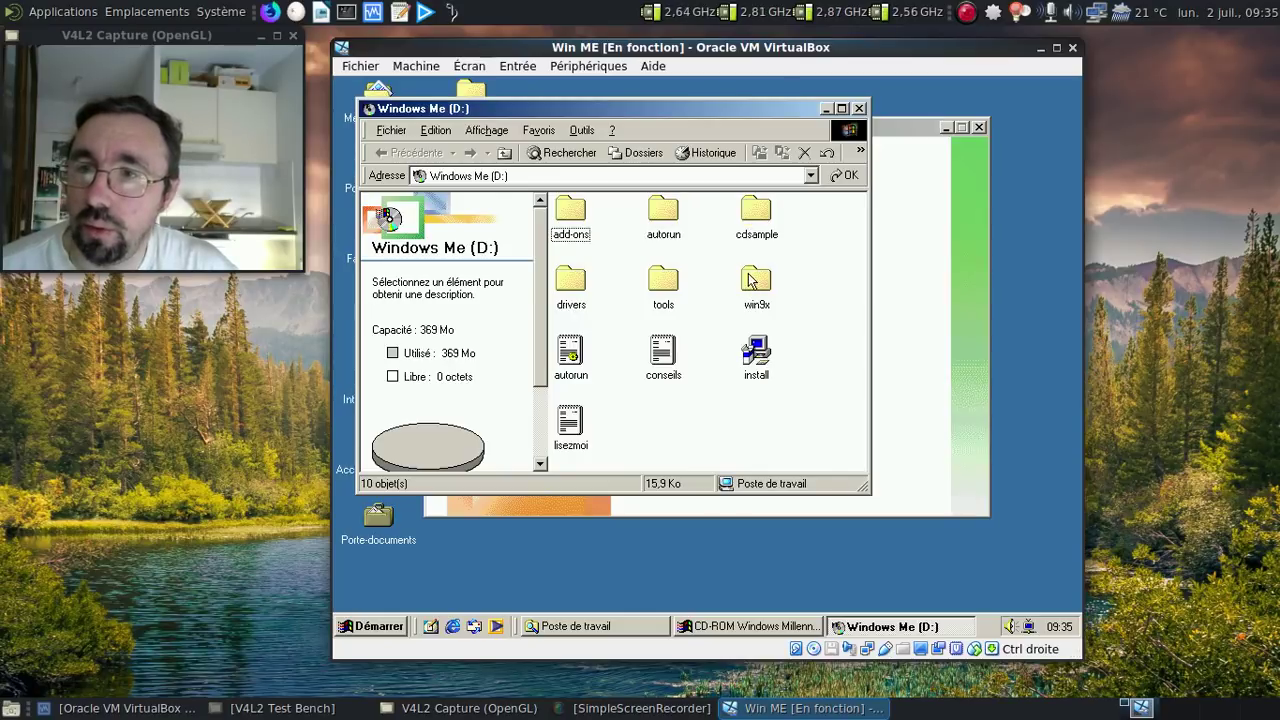
# Step: Look inside the cdsample folder on the CD and return to the disc's root
pyautogui.click(755, 212)
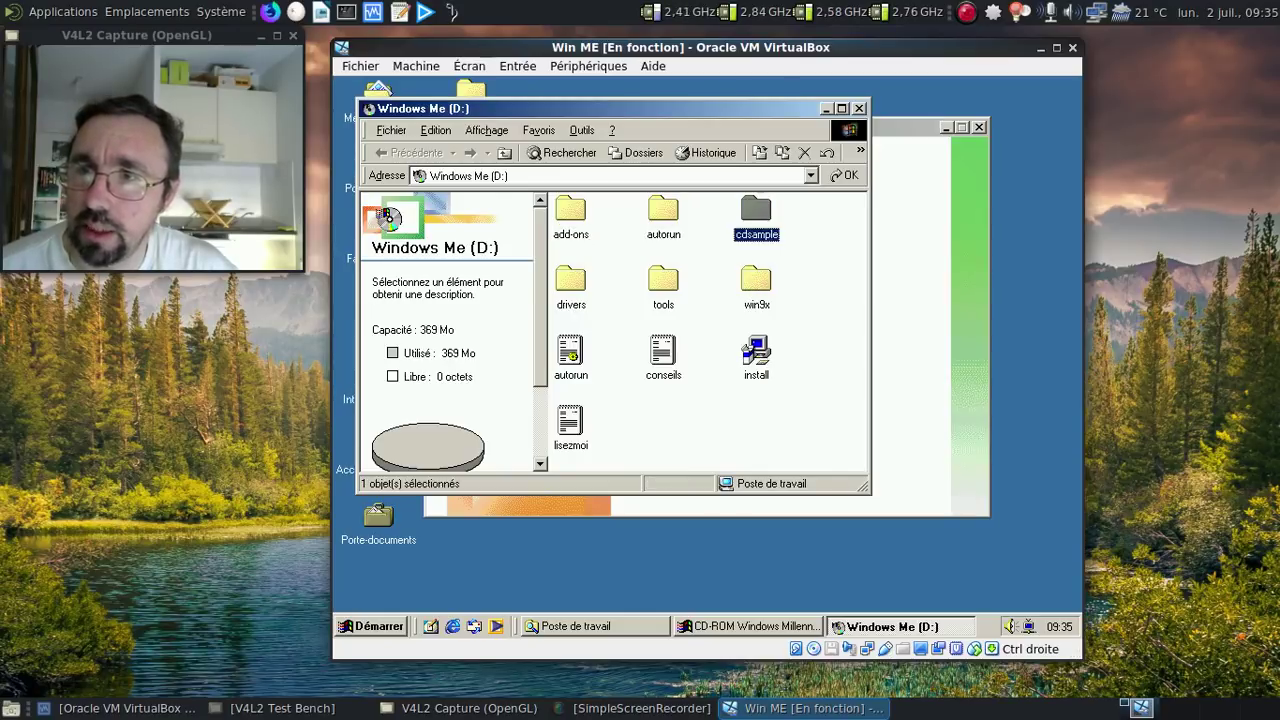
pyautogui.doubleClick(755, 212)
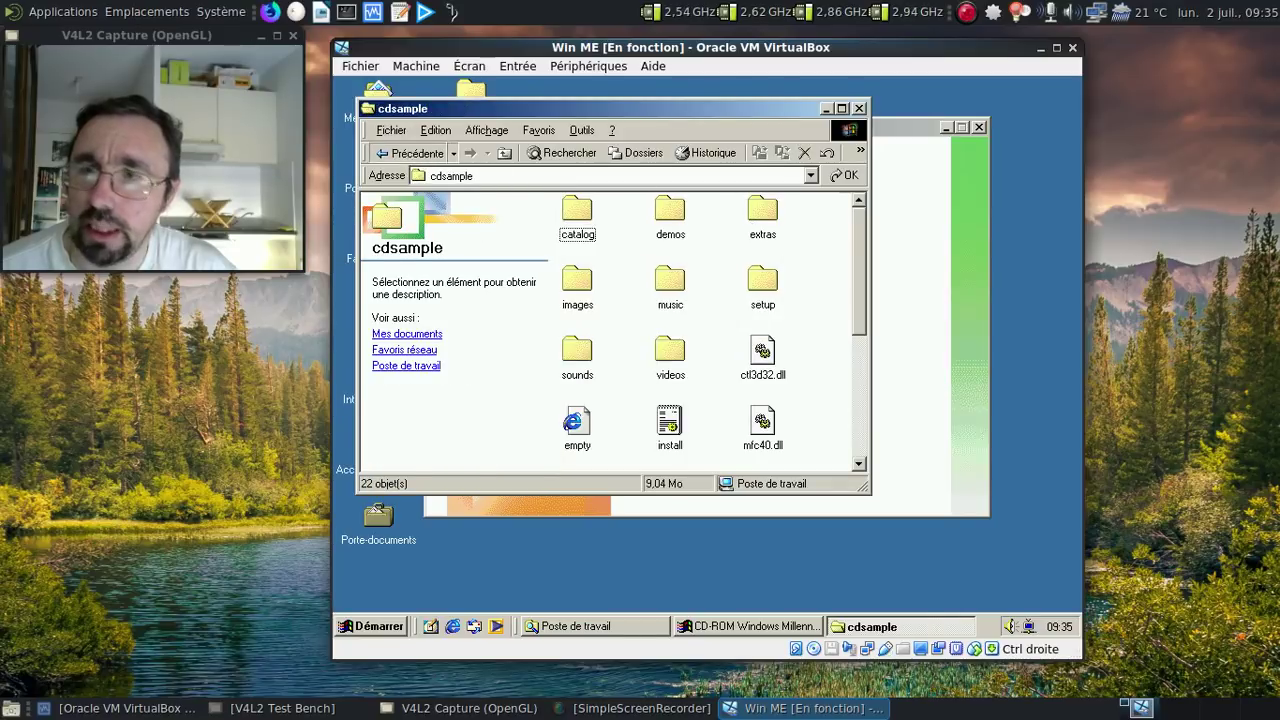
pyautogui.press('BackSpace')
# Step: Open the win9x folder on the CD and locate the winme video file
pyautogui.click(750, 286)
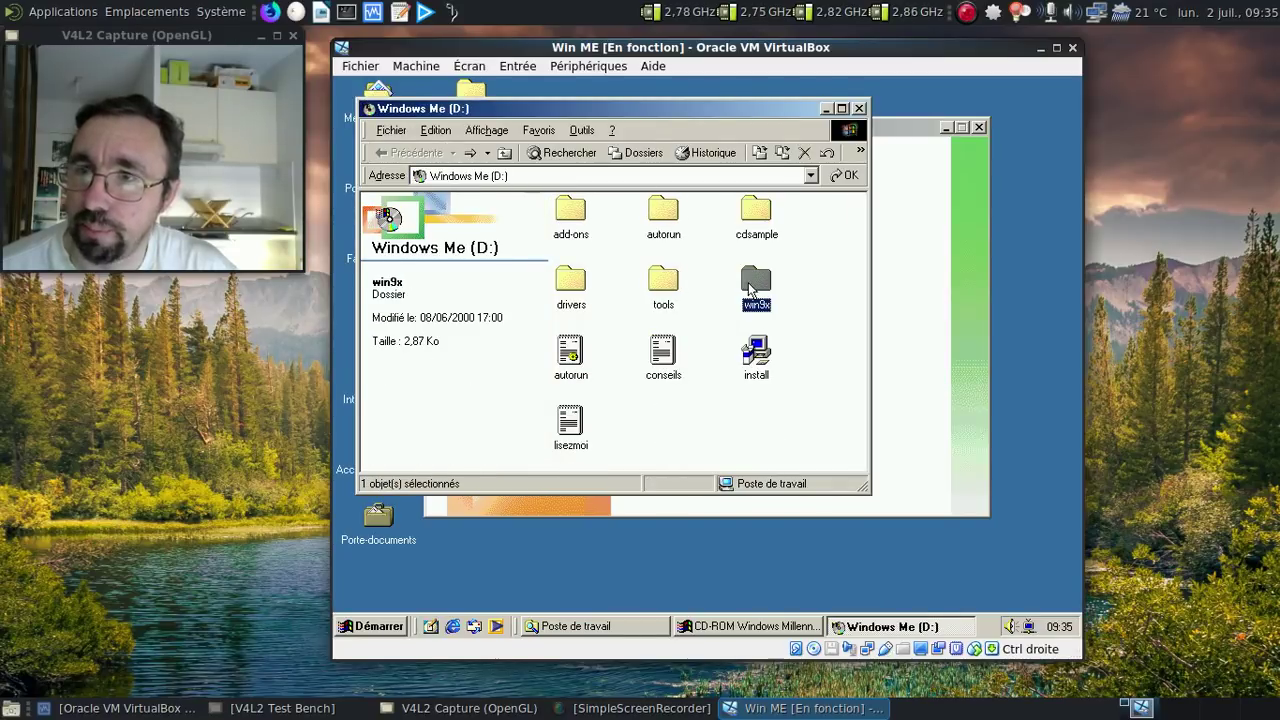
pyautogui.doubleClick(750, 288)
pyautogui.moveTo(857, 245); pyautogui.dragTo(880, 452)
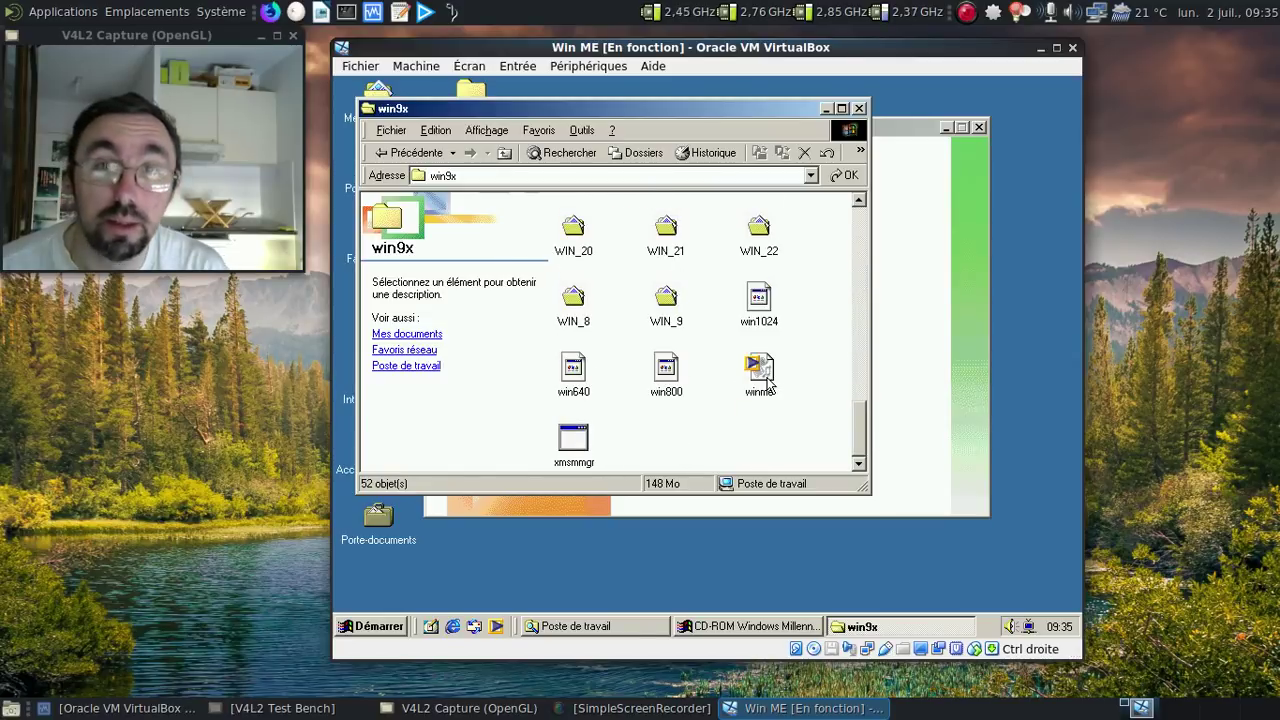
pyautogui.moveTo(768, 385)
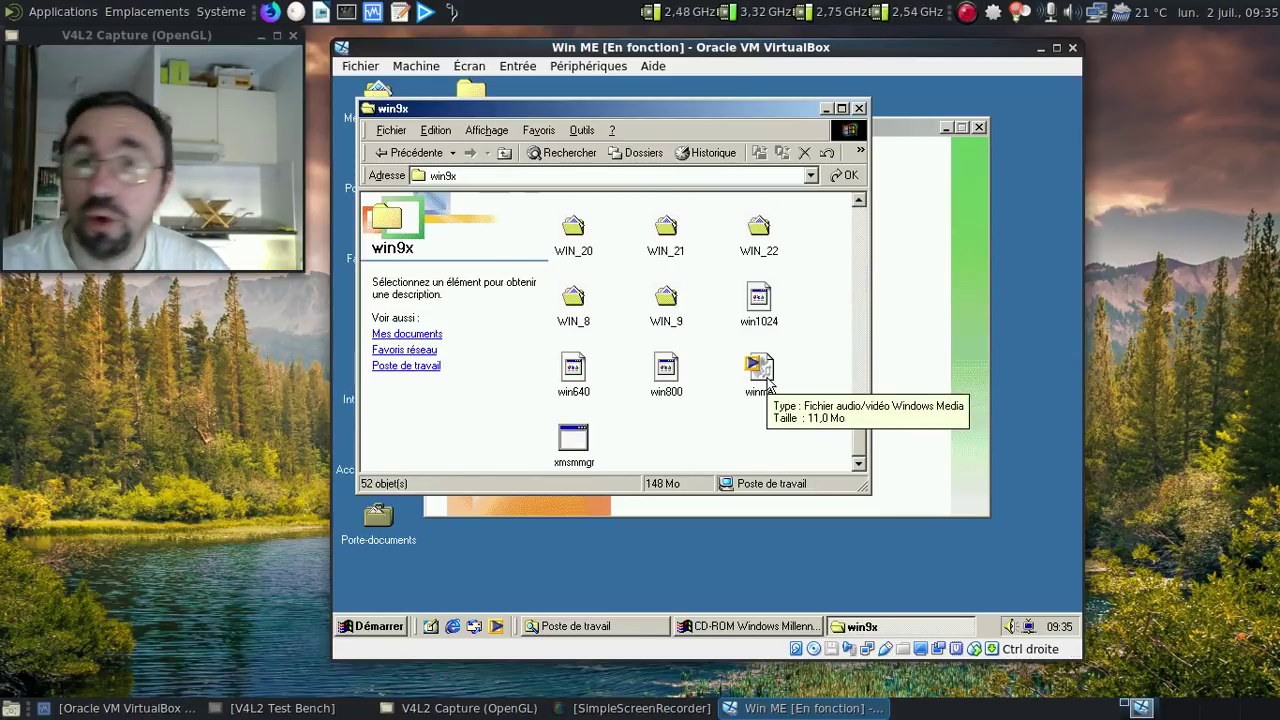
# Step: Mute the Windows Me sound volume and close the volume control
pyautogui.click(1012, 626)
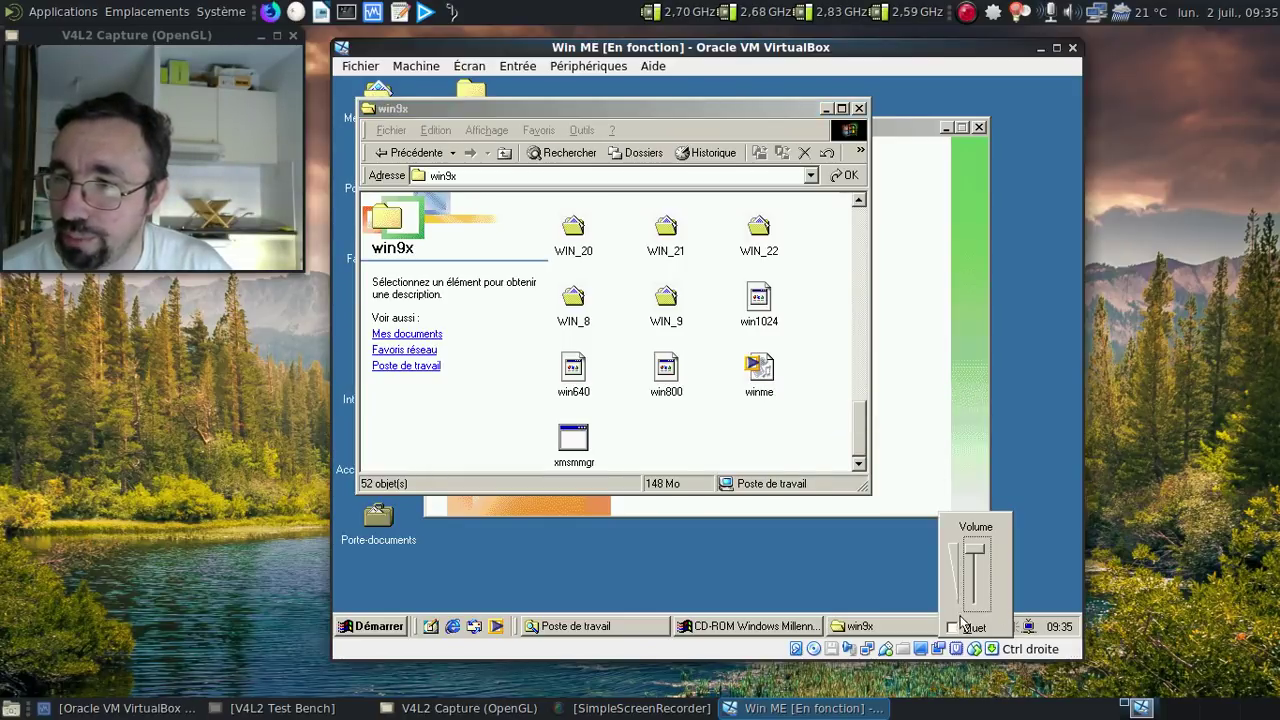
pyautogui.click(961, 626)
pyautogui.click(808, 440)
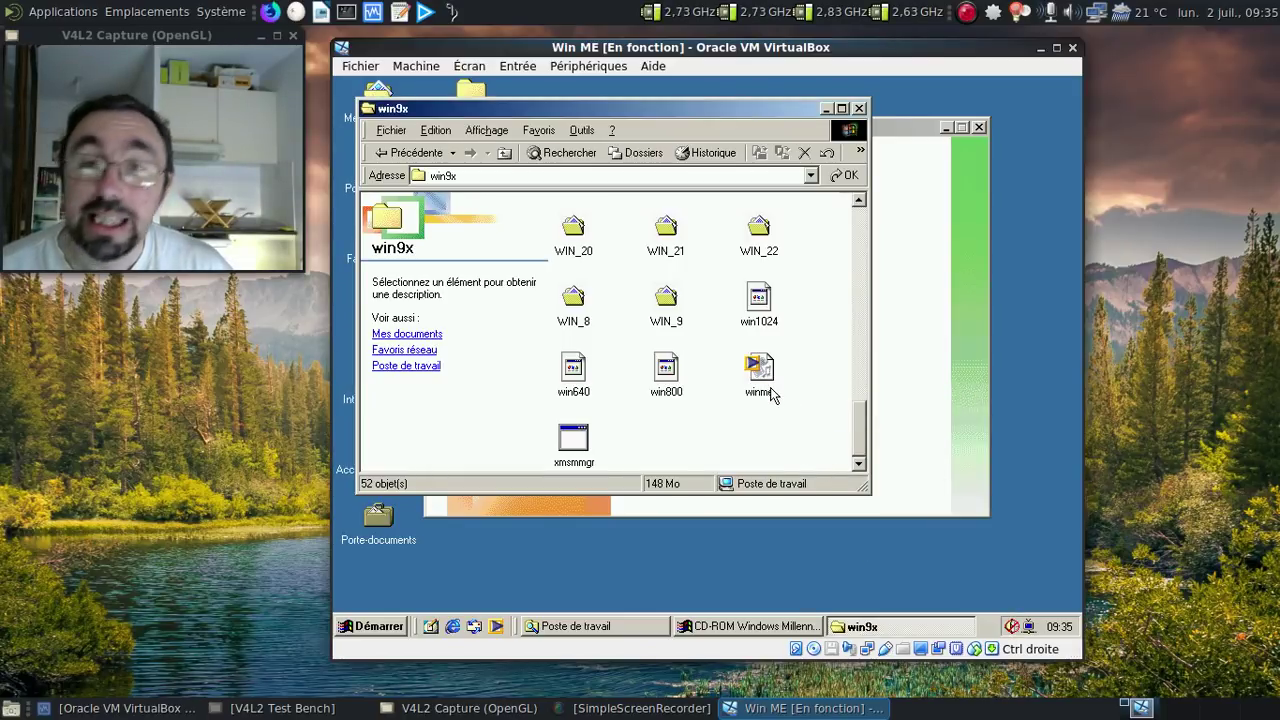
# Step: Play the winme intro video in Lecteur Windows Media and skip ahead in it
pyautogui.moveTo(773, 395)
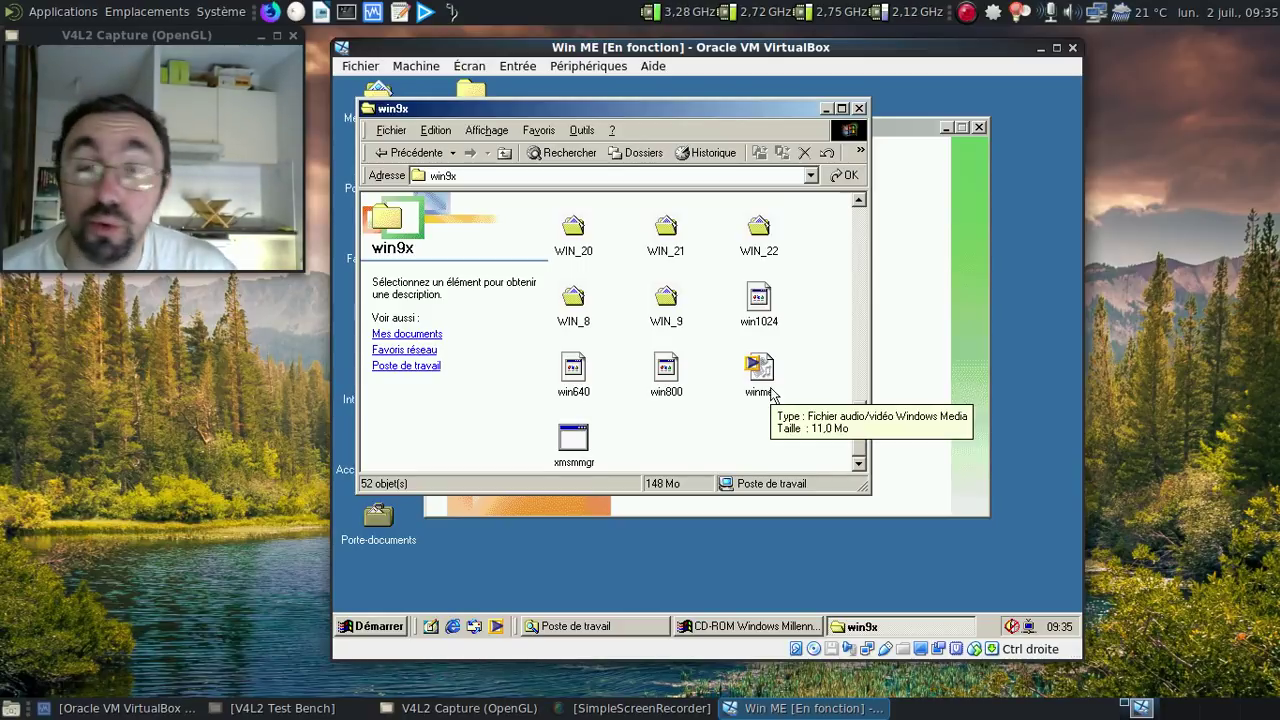
pyautogui.doubleClick(772, 394)
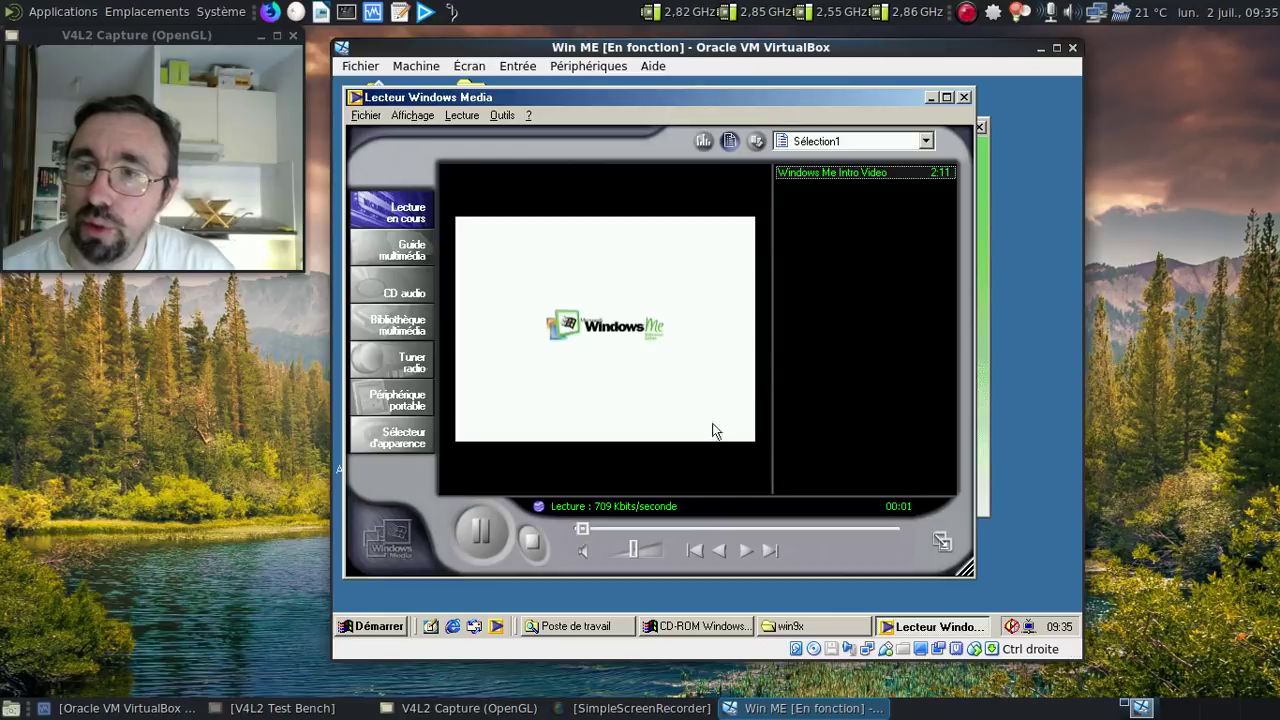
pyautogui.moveTo(585, 529); pyautogui.dragTo(692, 530)
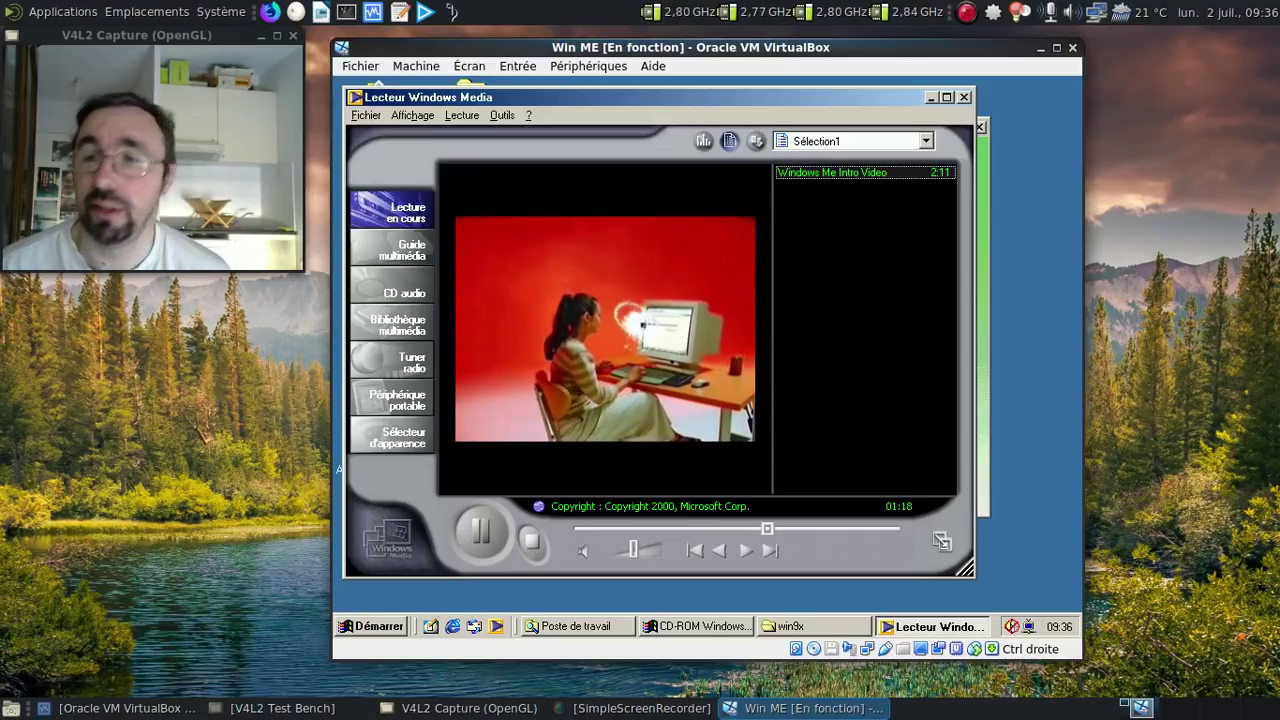
# Step: Close the media player, the win9x folder, the CD-ROM welcome screen and the Poste de travail window
pyautogui.click(964, 97)
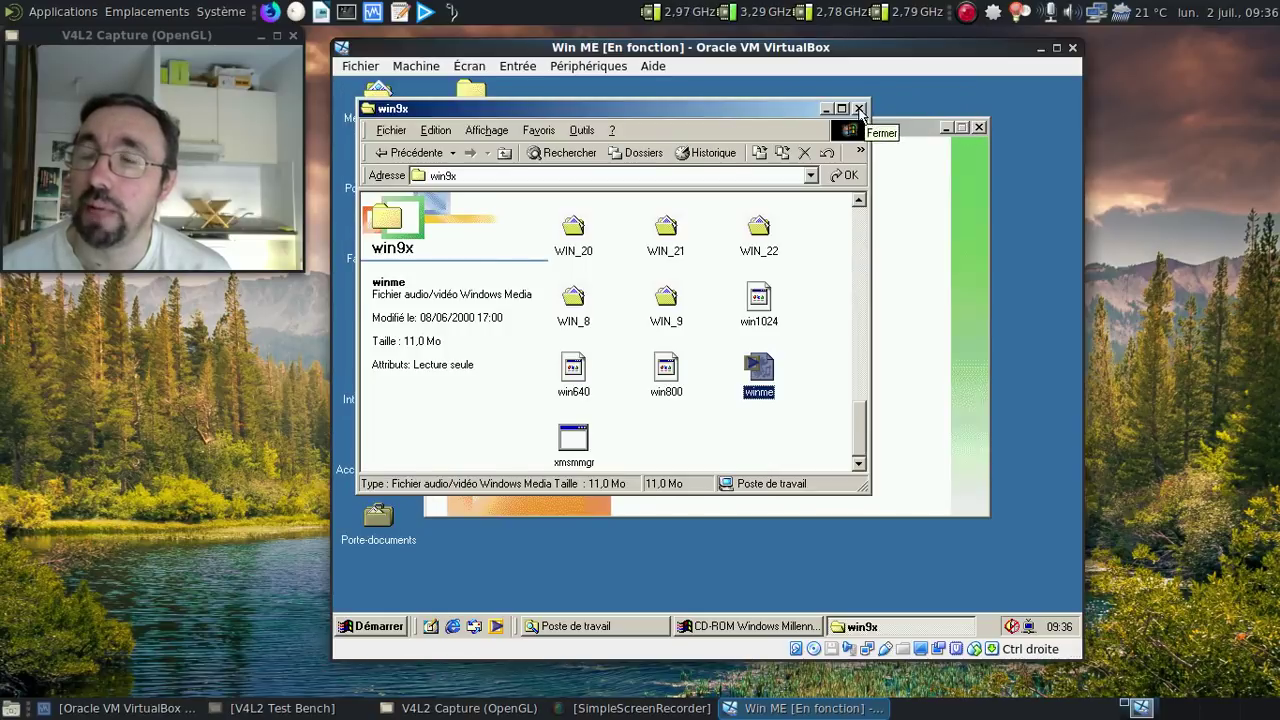
pyautogui.click(858, 108)
pyautogui.click(979, 127)
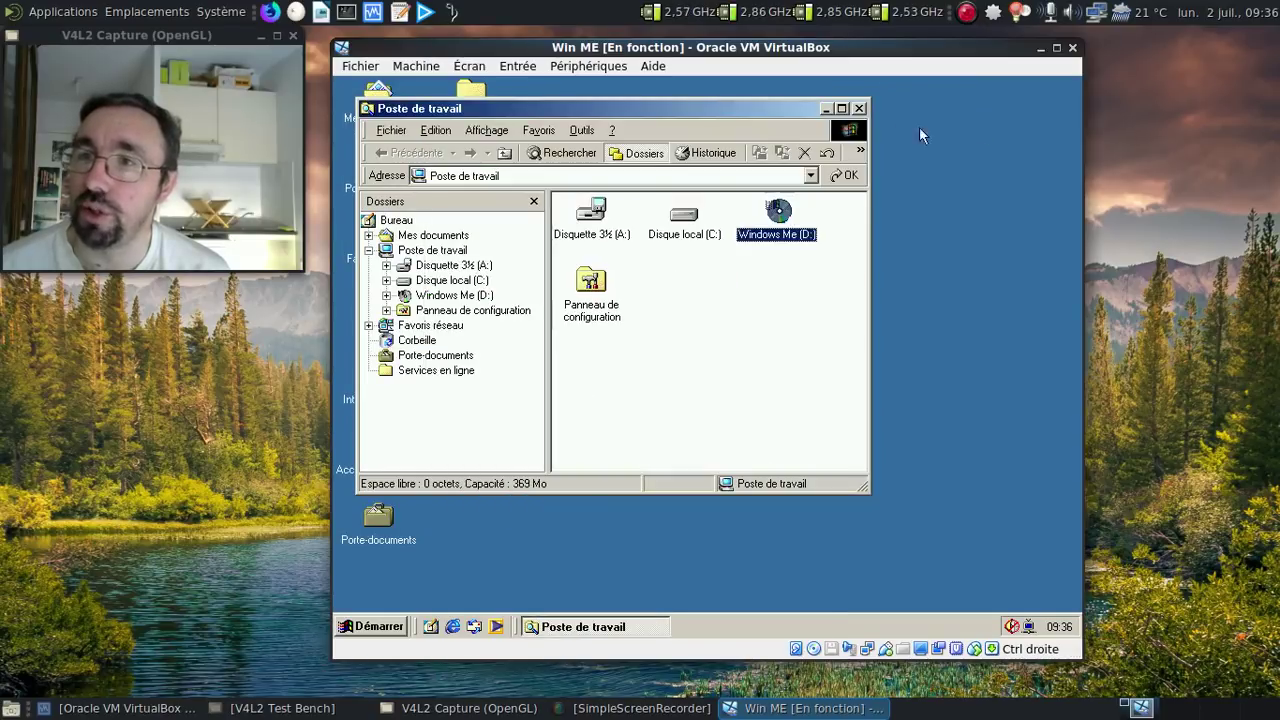
pyautogui.click(859, 108)
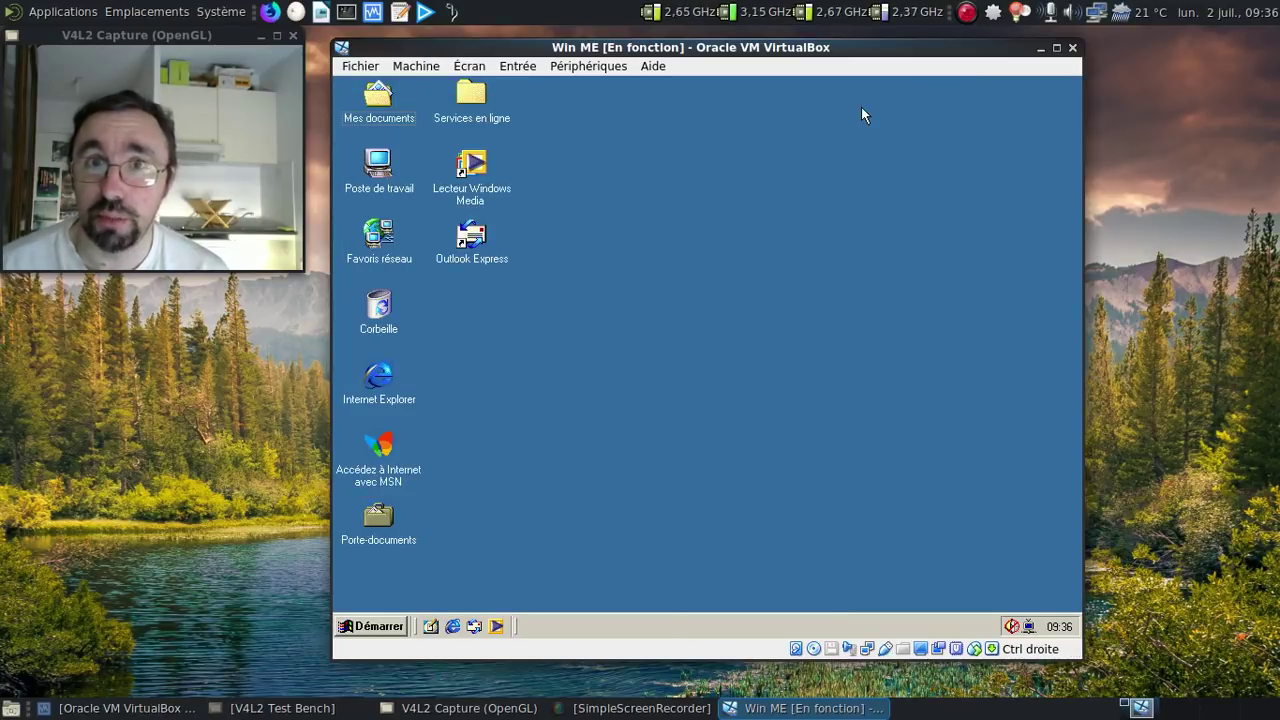
# Step: Launch Restauration du système from the system tools among the Windows accessories
pyautogui.click(378, 626)
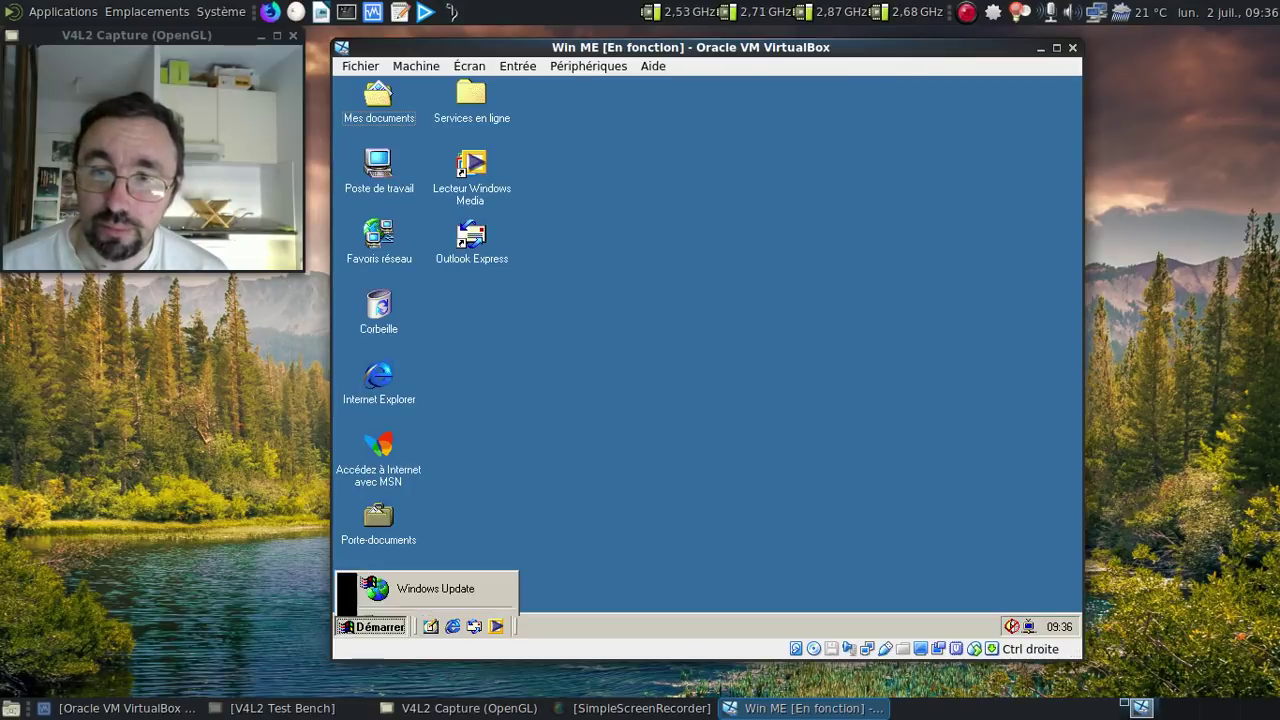
pyautogui.moveTo(470, 388)
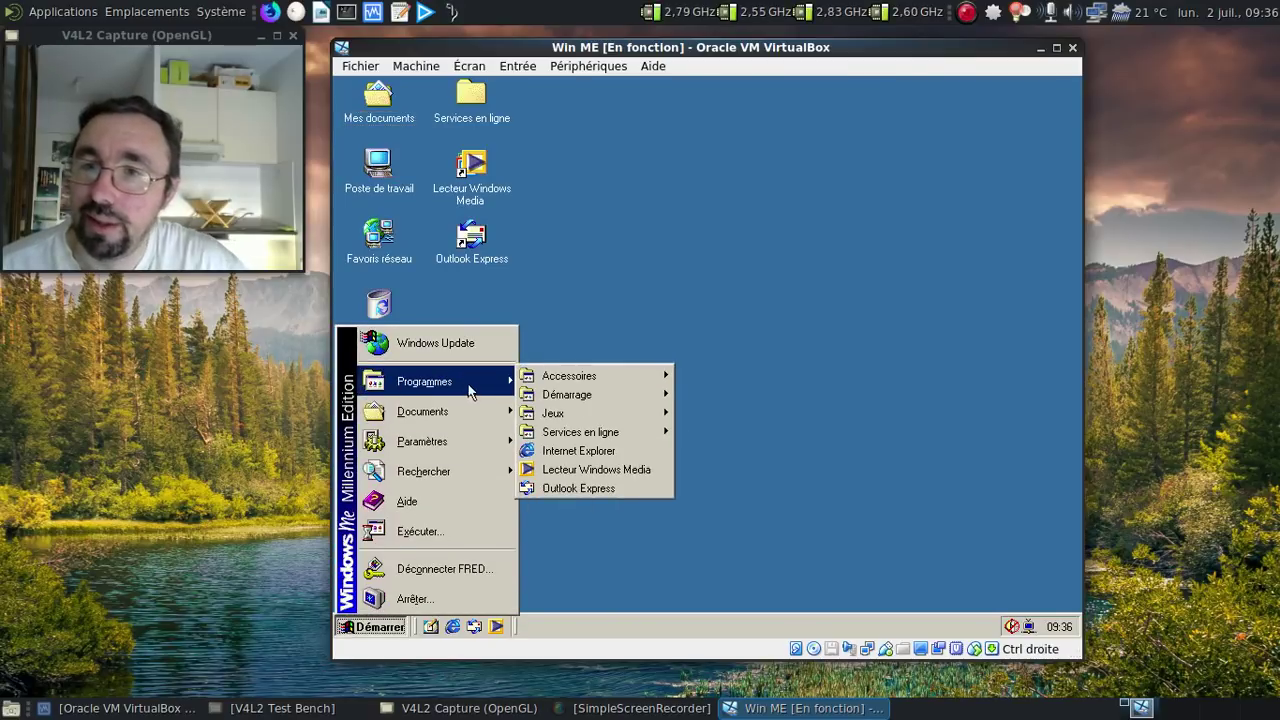
pyautogui.moveTo(545, 382)
pyautogui.moveTo(725, 432)
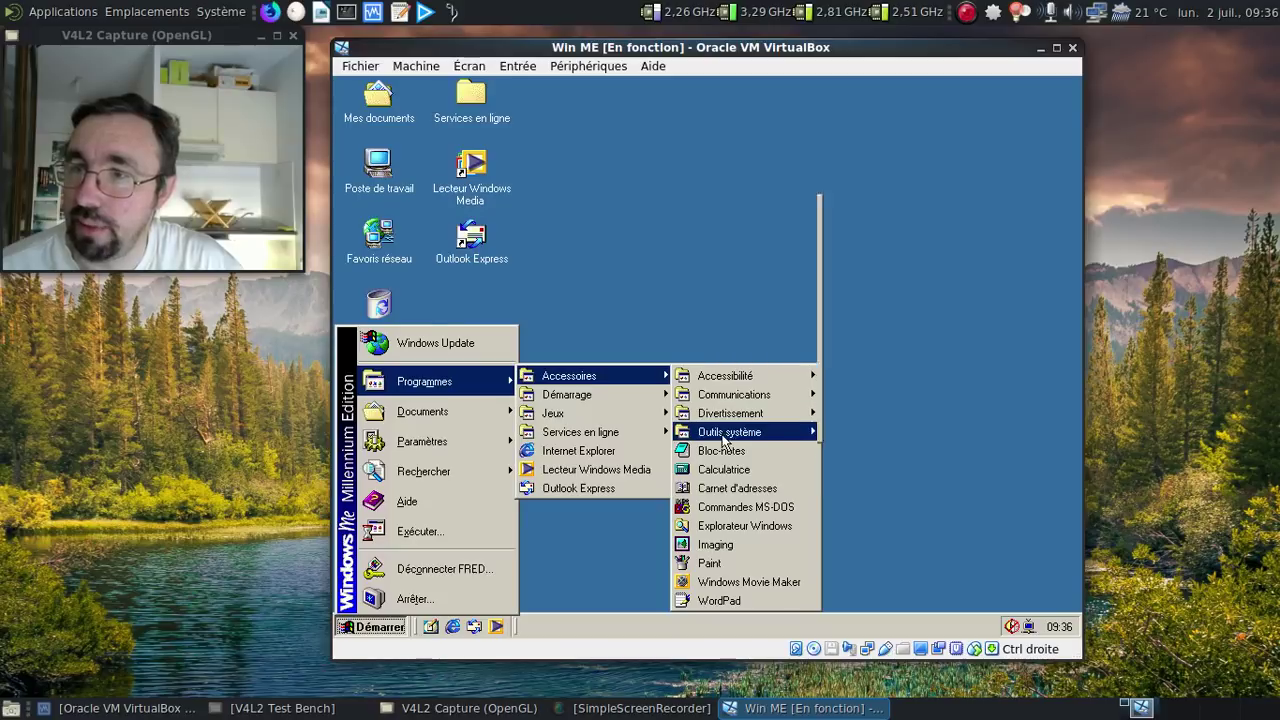
pyautogui.click(864, 358)
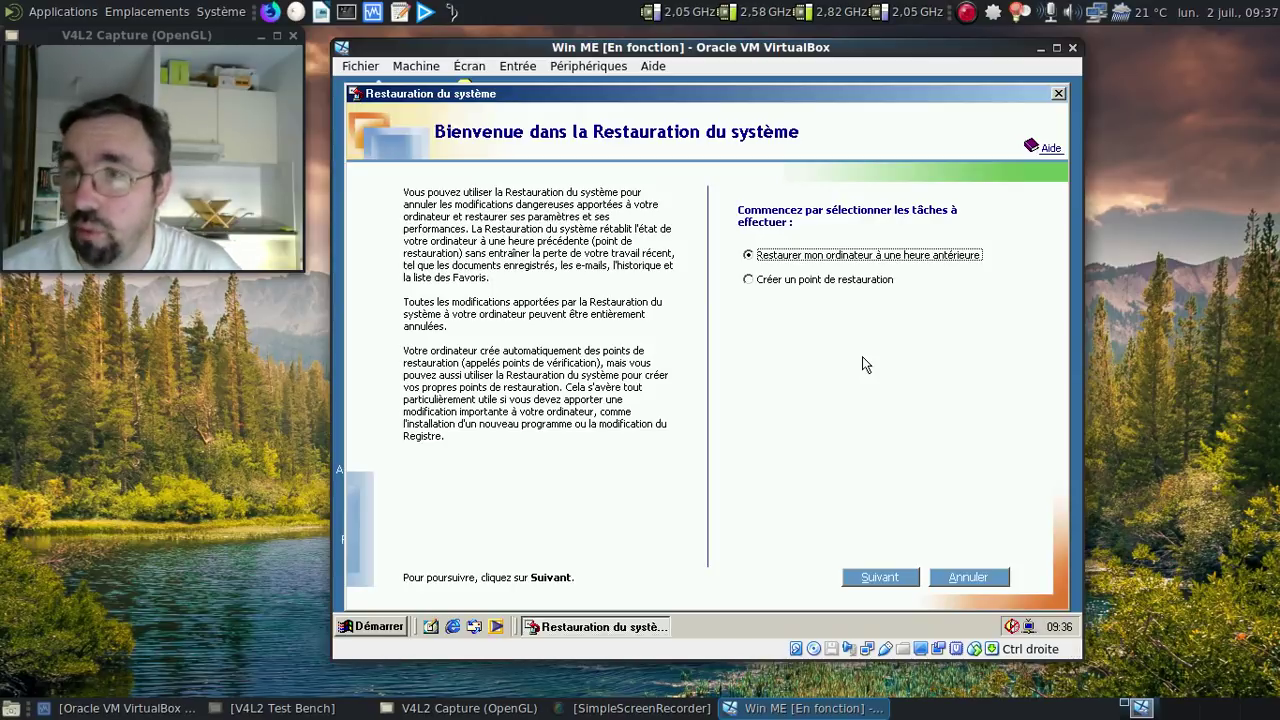
# Step: Choose to create a restore point and enter the description "mon popotin sur la commode"
pyautogui.click(785, 288)
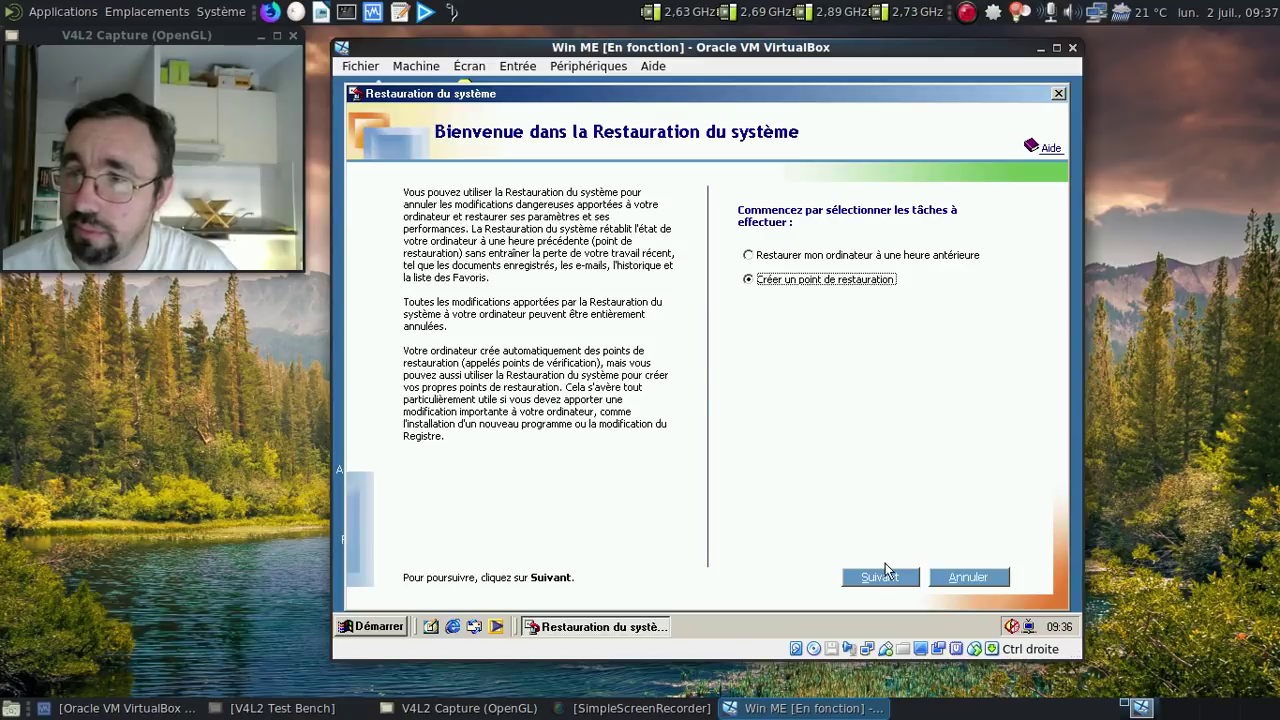
pyautogui.click(884, 580)
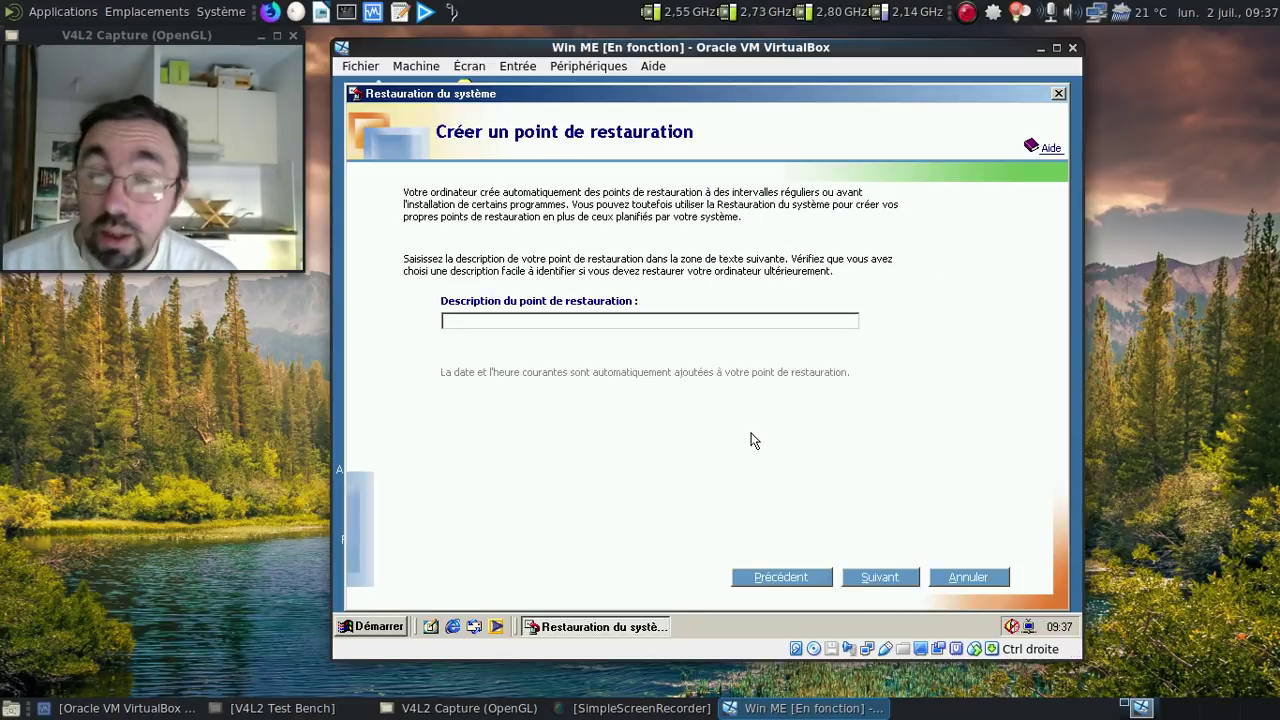
pyautogui.write('mon po')
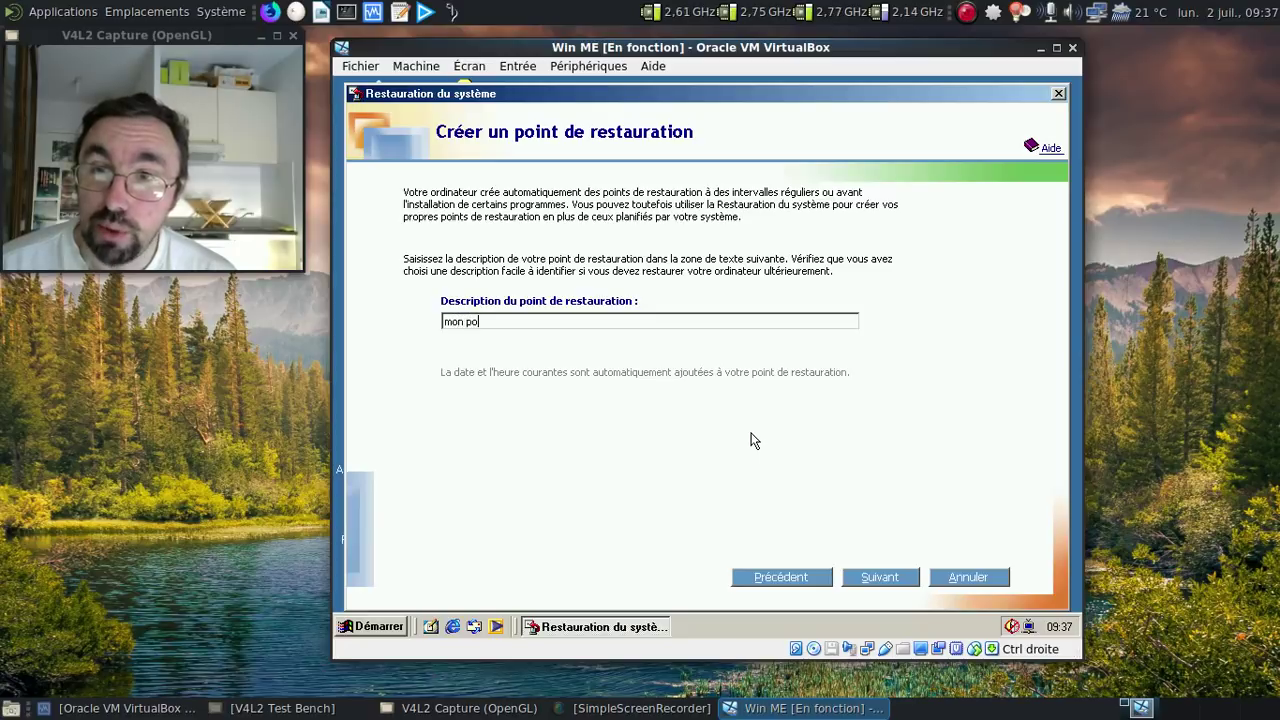
pyautogui.write('totin sur l')
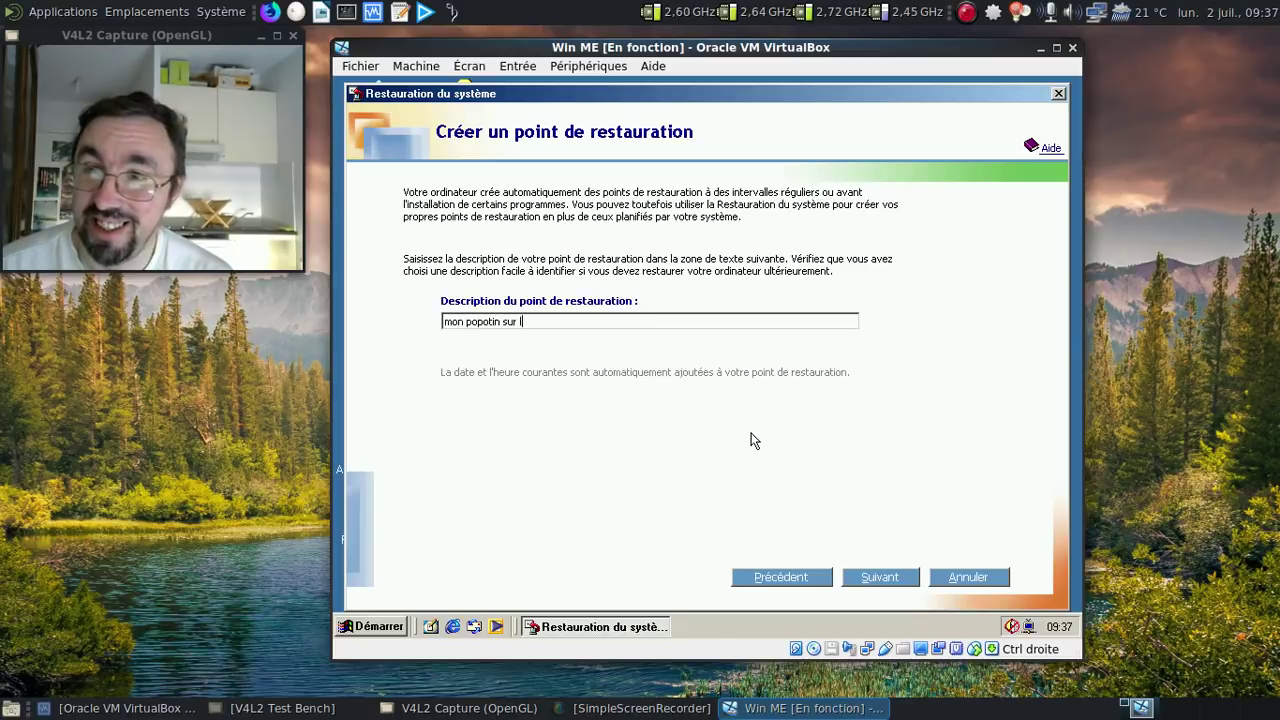
pyautogui.write('a commode')
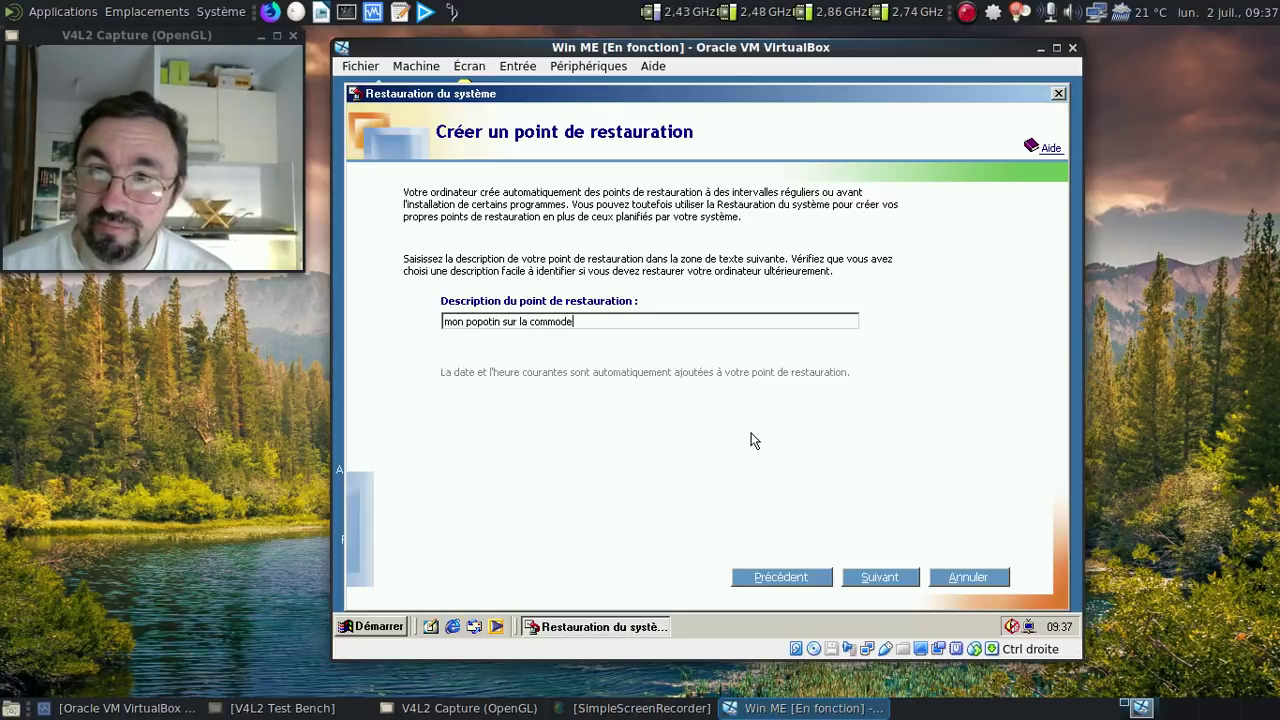
# Step: Create the restore point with the entered description and finish the System Restore wizard
pyautogui.click(876, 576)
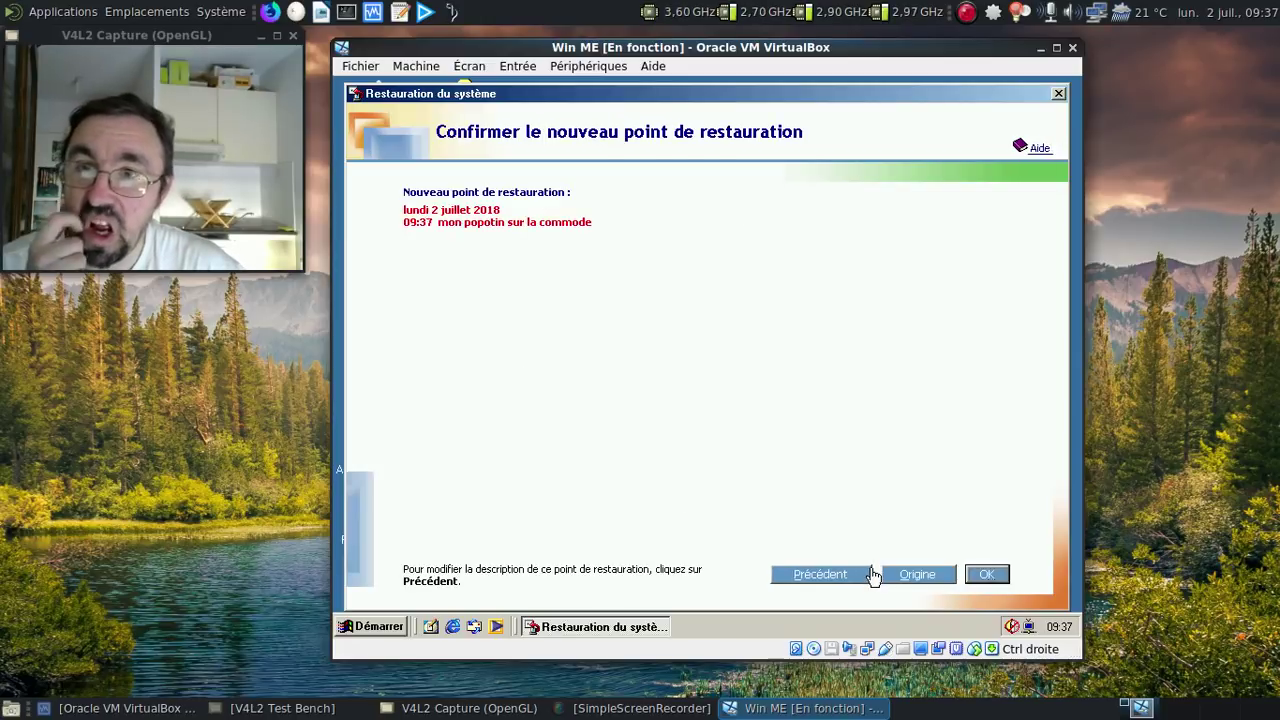
pyautogui.click(985, 577)
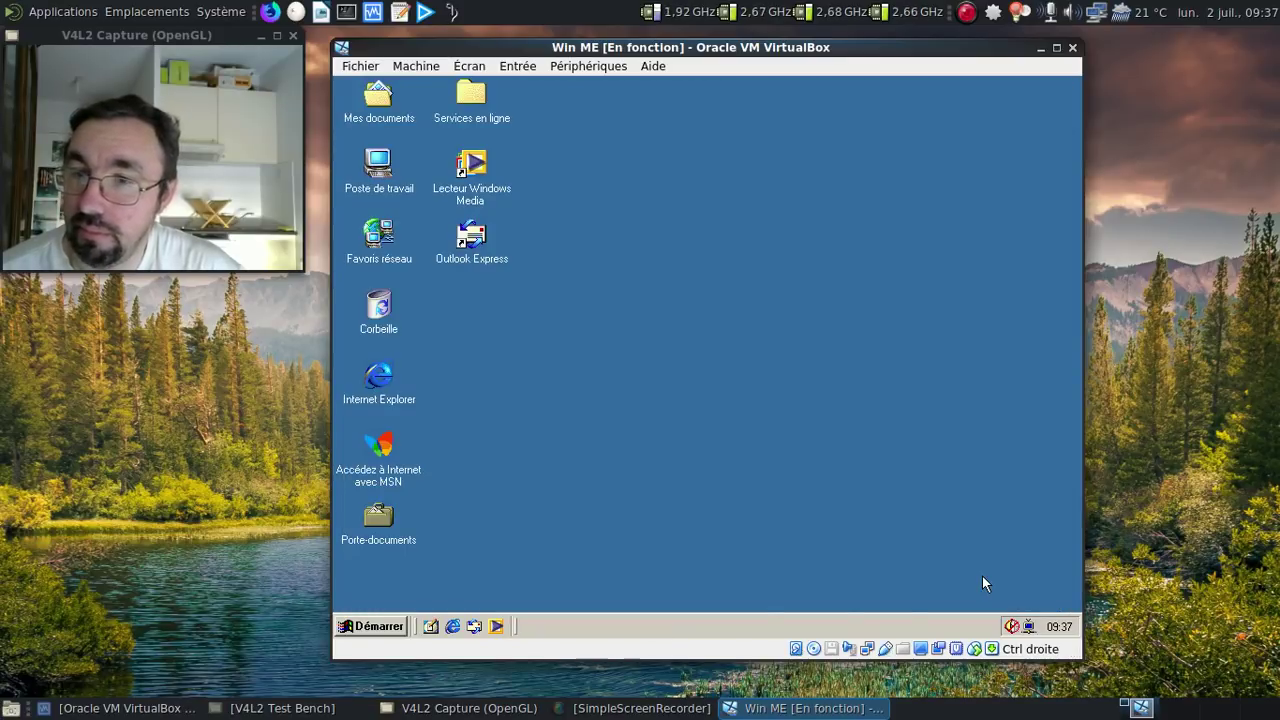
# Step: Relaunch Restauration du système from the system tools and choose to restore the computer to an earlier time
pyautogui.click(378, 626)
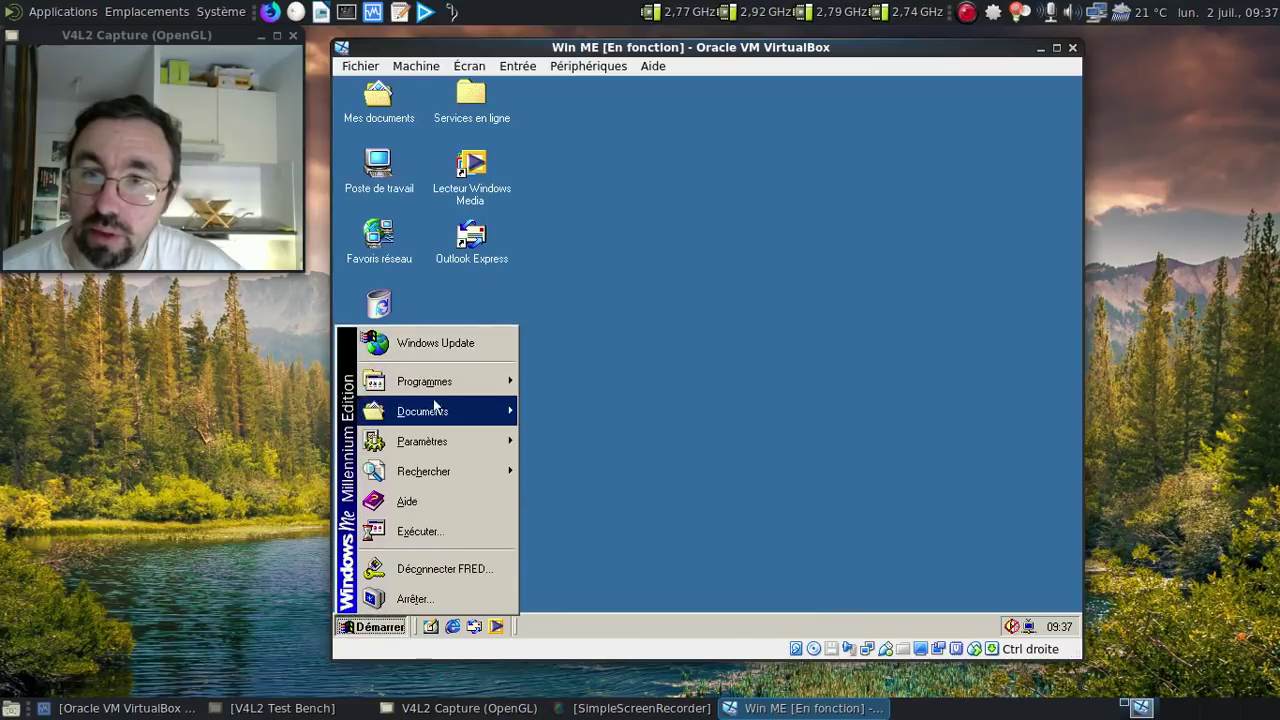
pyautogui.moveTo(470, 381)
pyautogui.moveTo(590, 376)
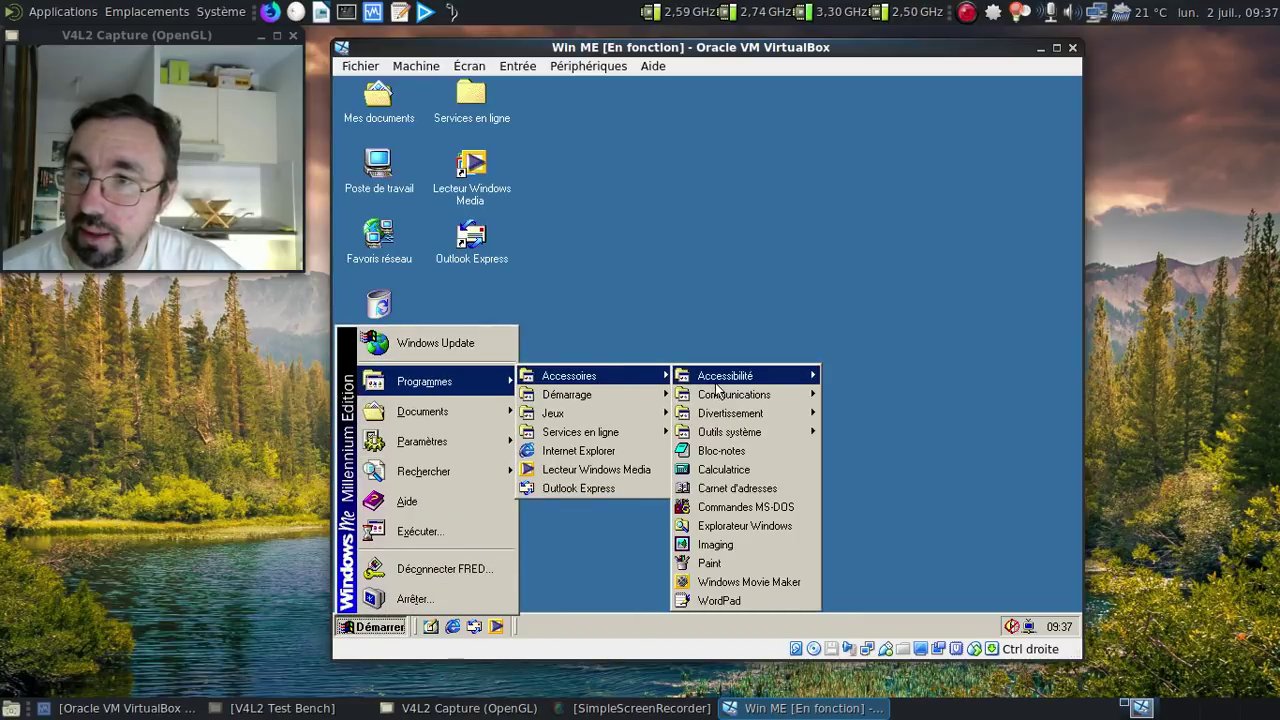
pyautogui.moveTo(766, 432)
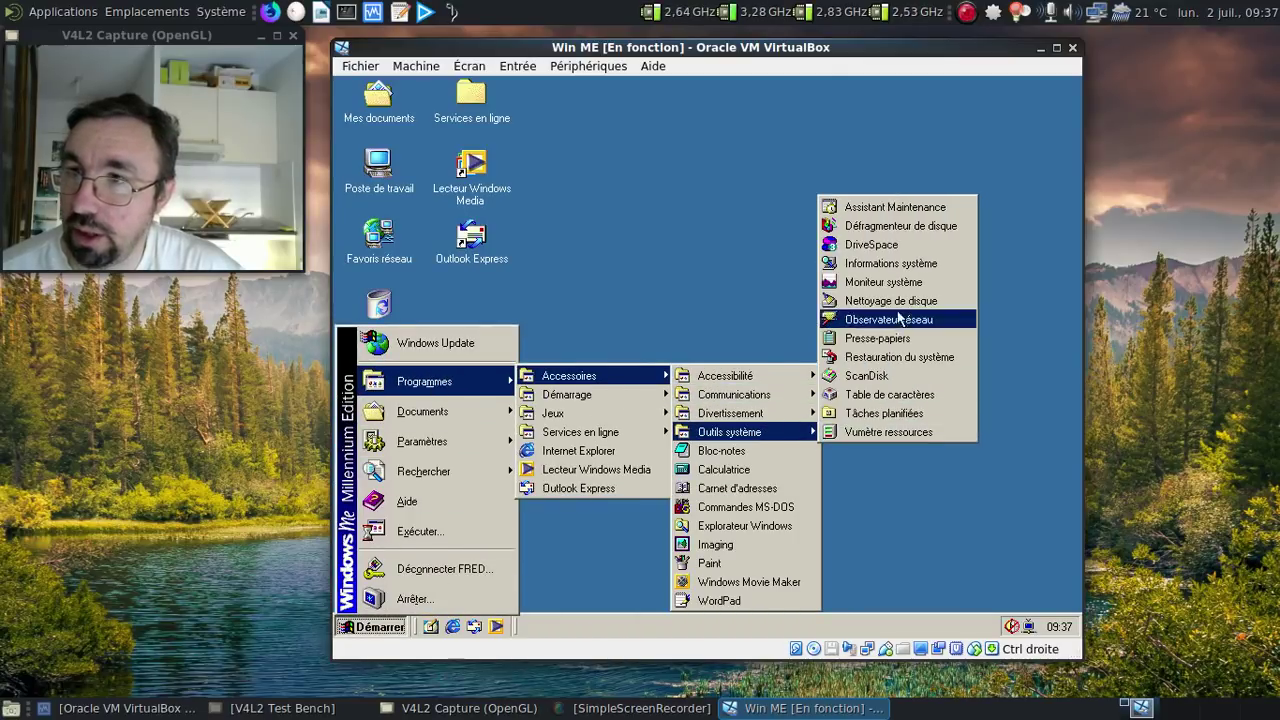
pyautogui.click(910, 364)
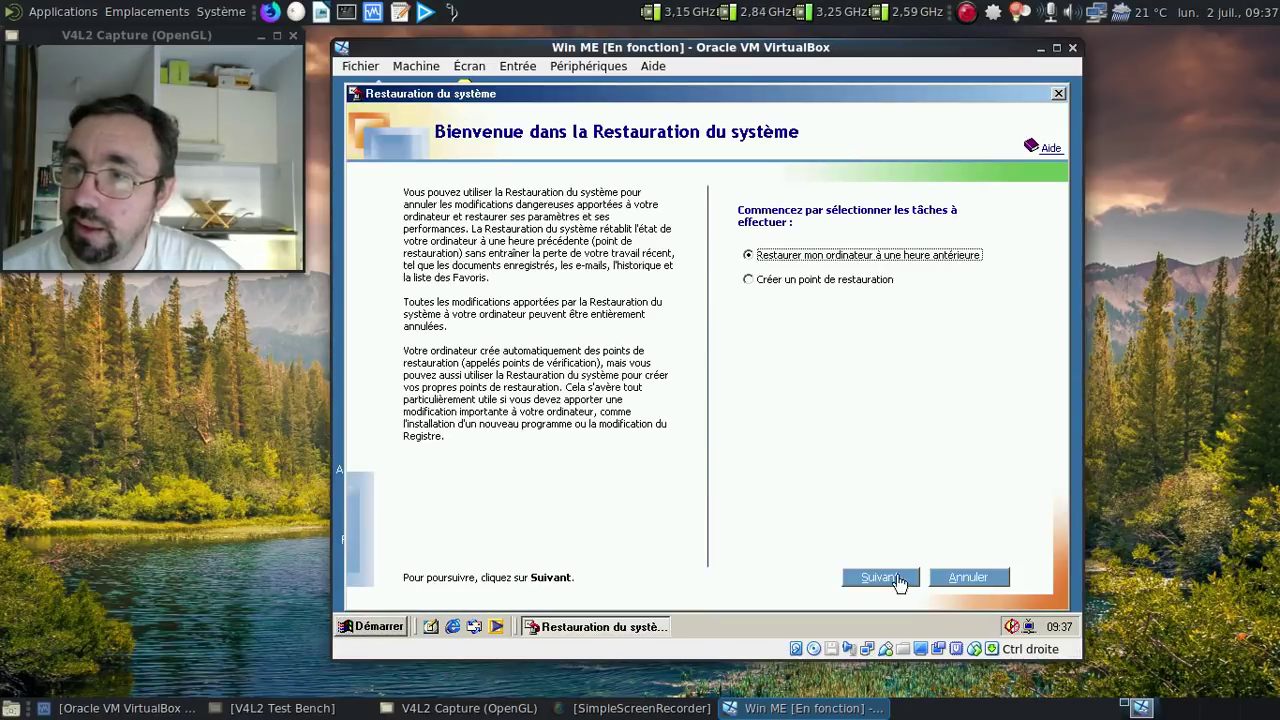
pyautogui.click(880, 578)
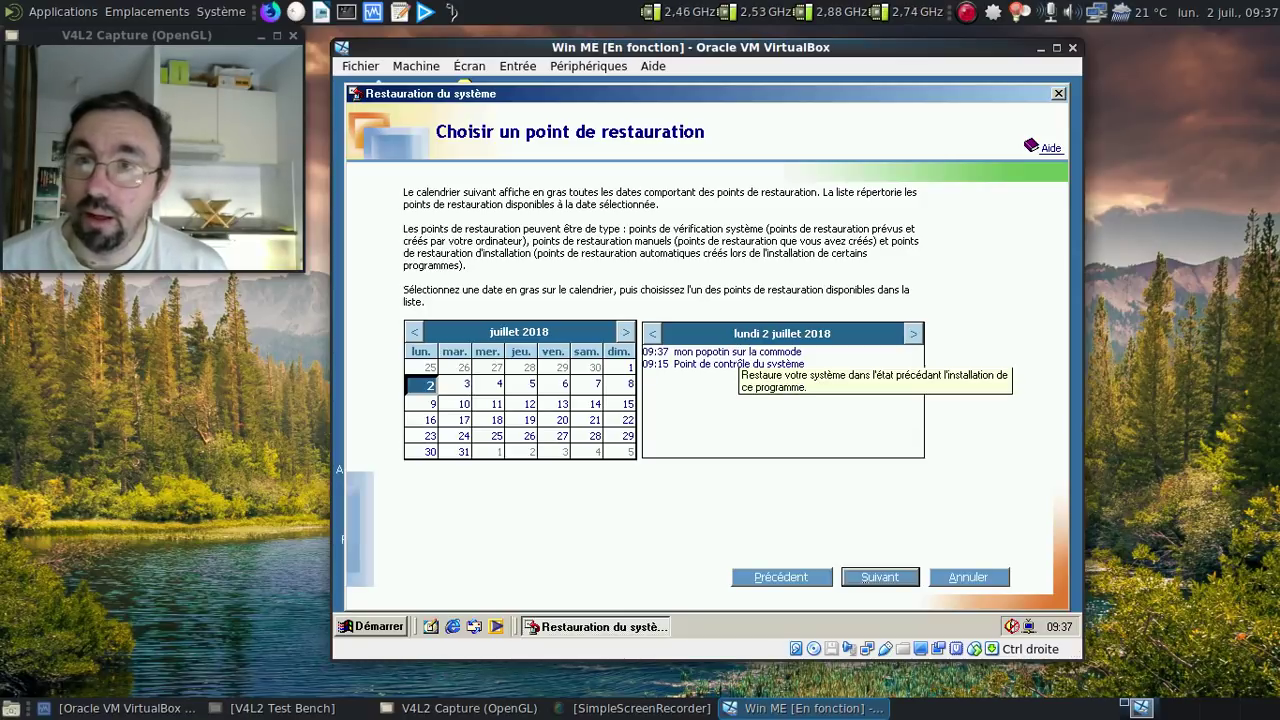
# Step: Try to restore the computer to the 09:15 "Point de contrôle du système" restore point of lundi 2 juillet 2018
pyautogui.click(741, 366)
pyautogui.click(867, 580)
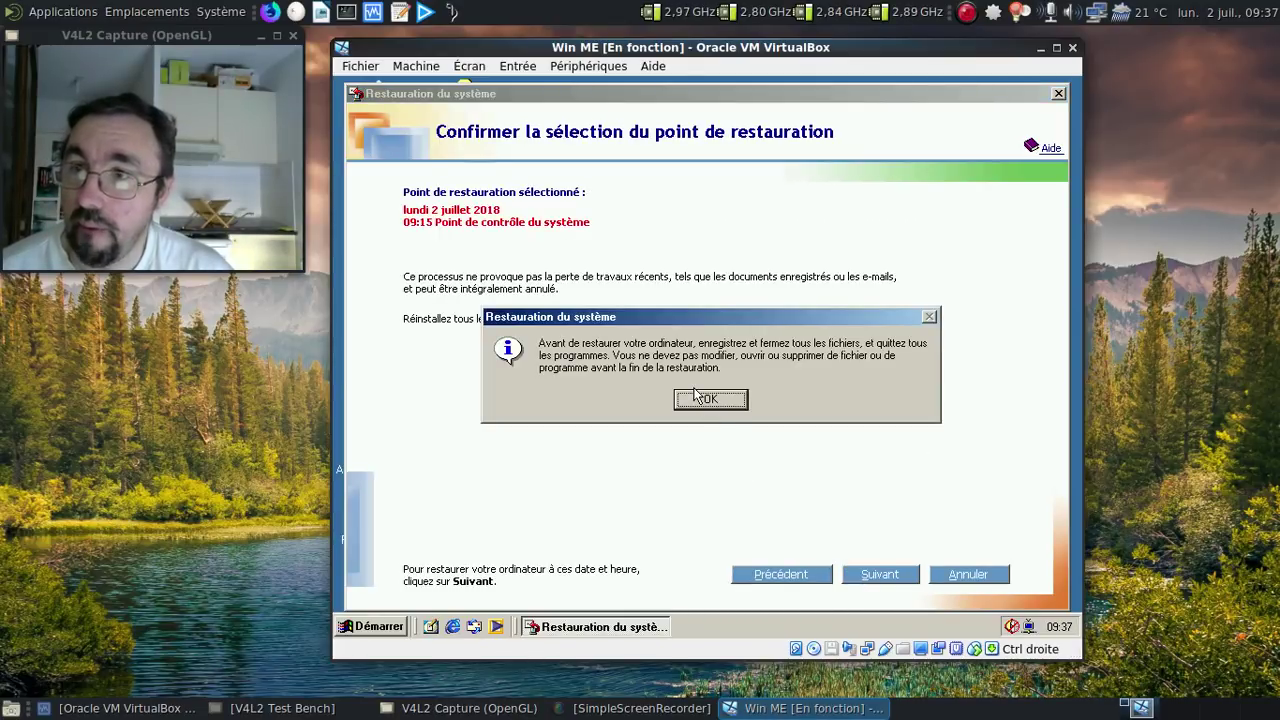
pyautogui.click(697, 397)
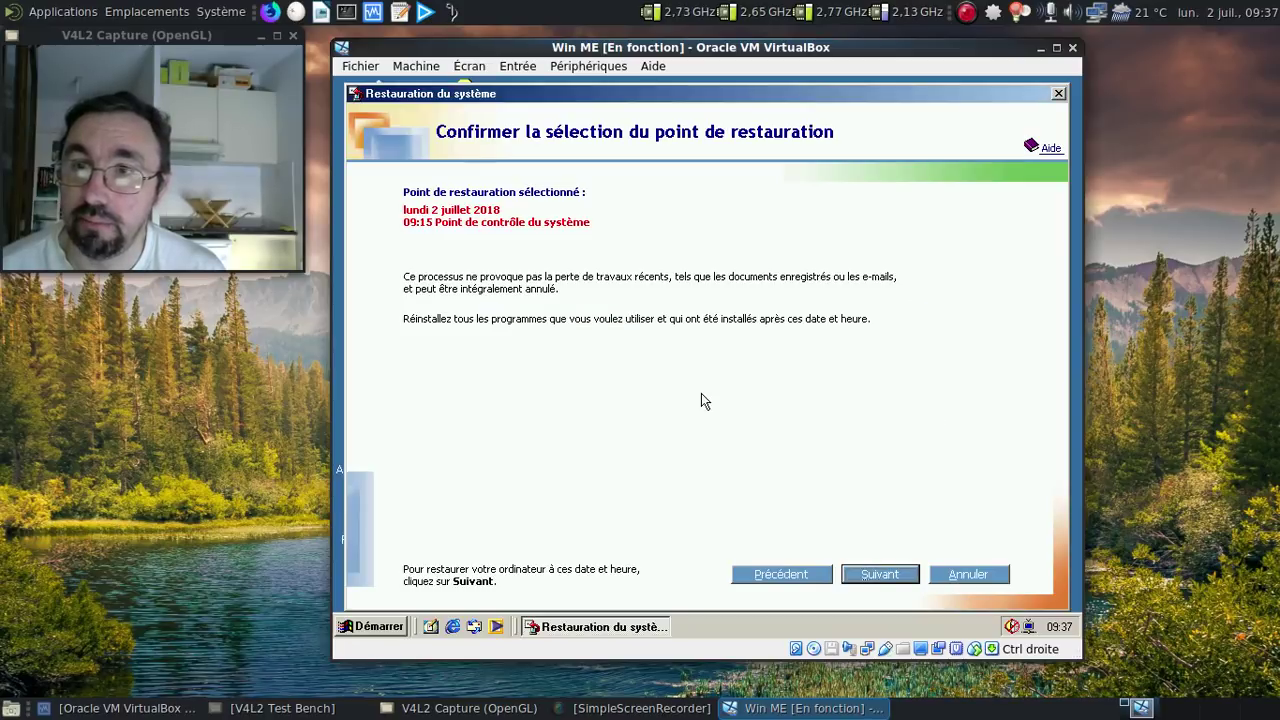
pyautogui.click(880, 574)
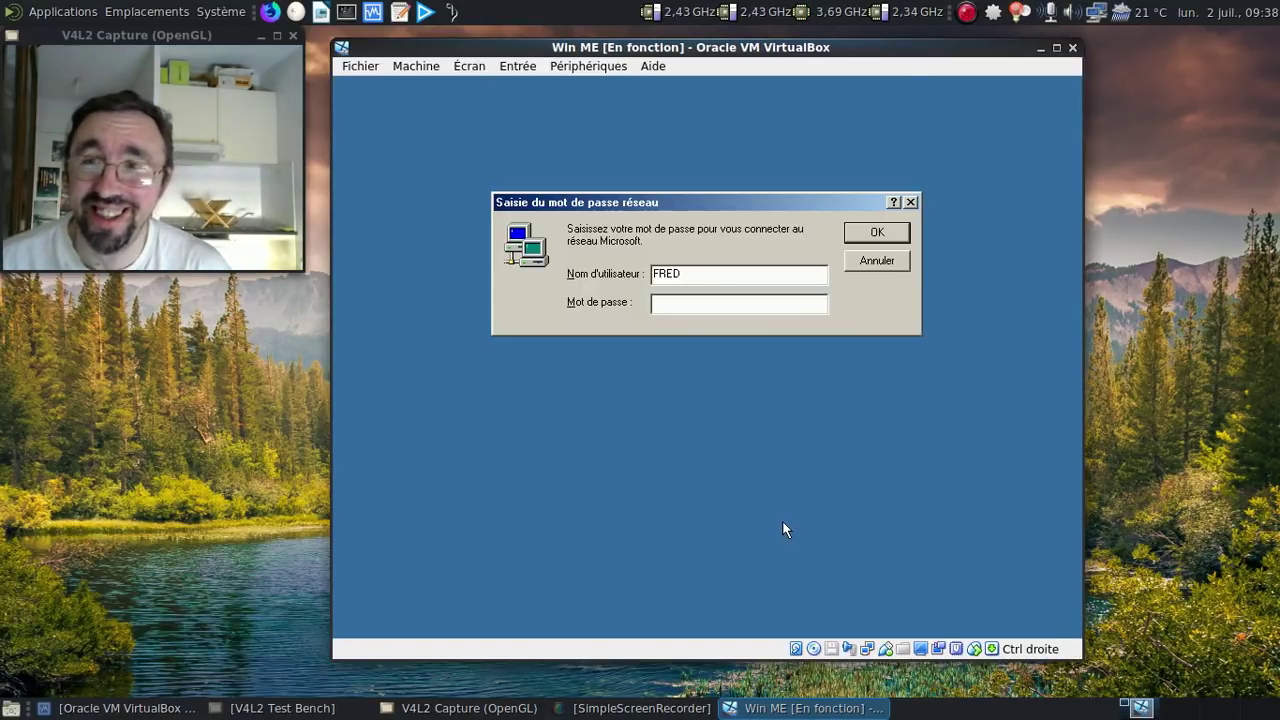
# Step: Log on to the Microsoft network with the password left blank and dismiss the restoration report
pyautogui.press('Return')
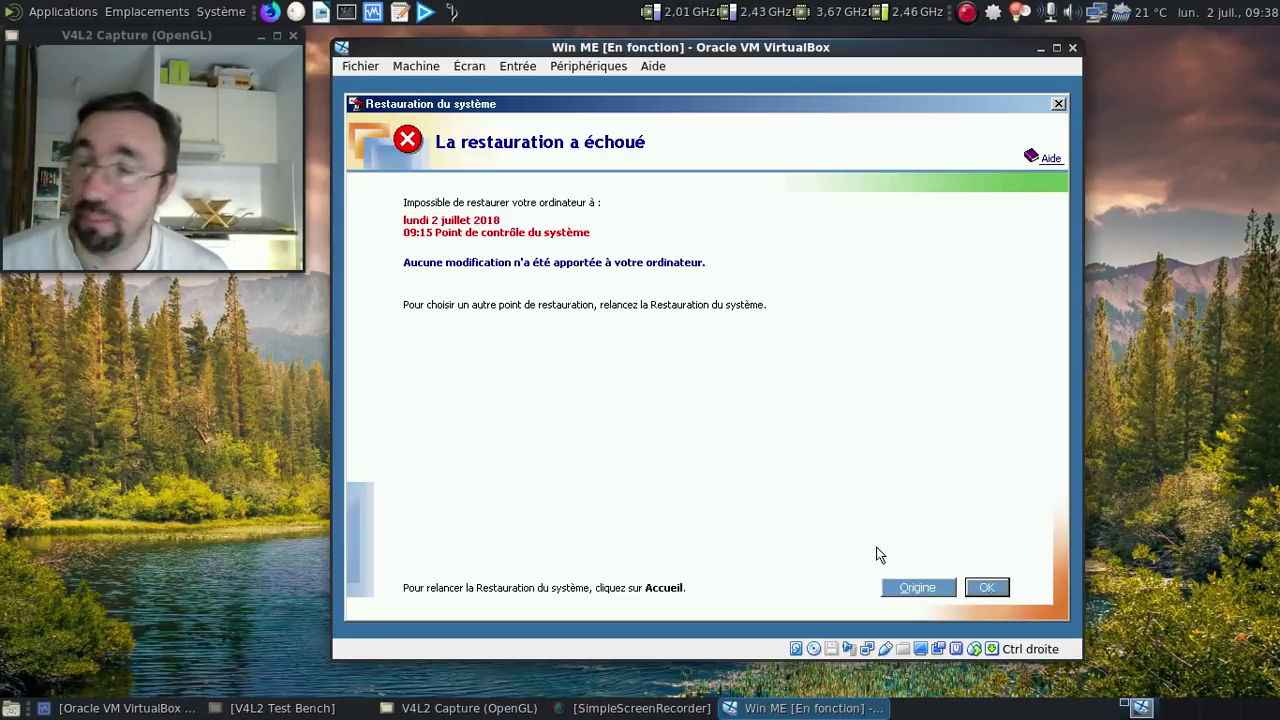
pyautogui.click(990, 590)
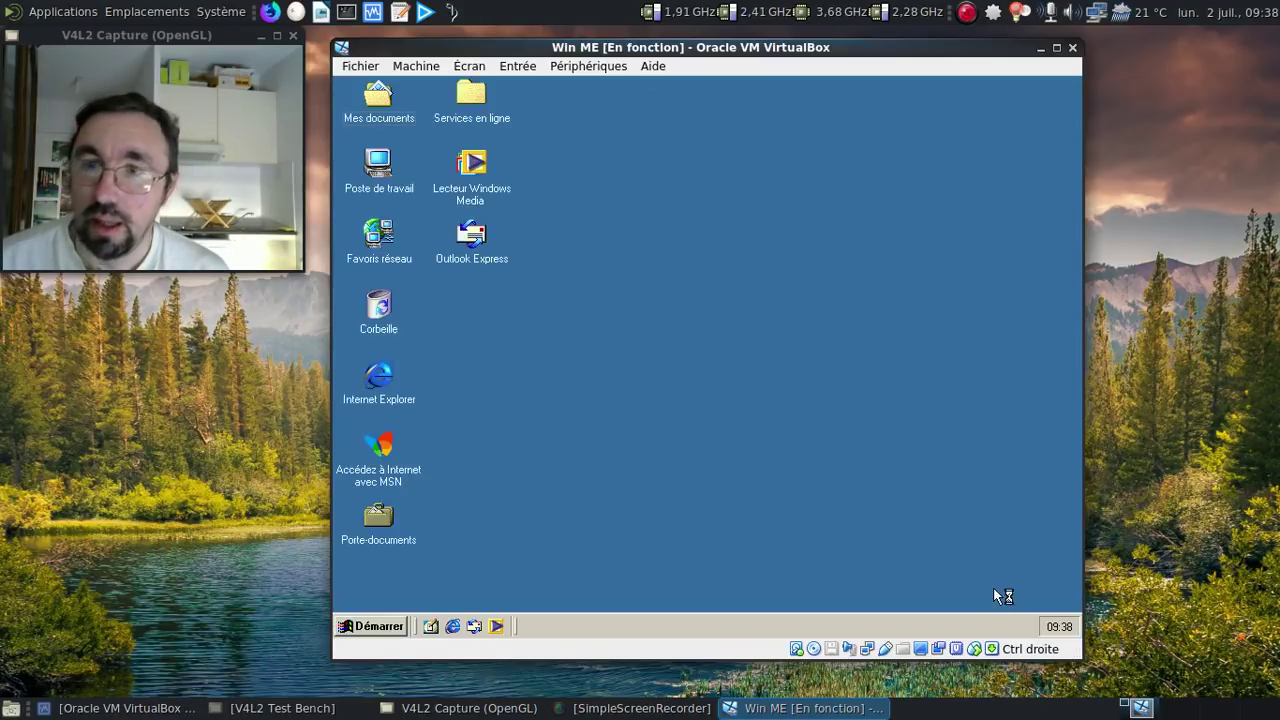